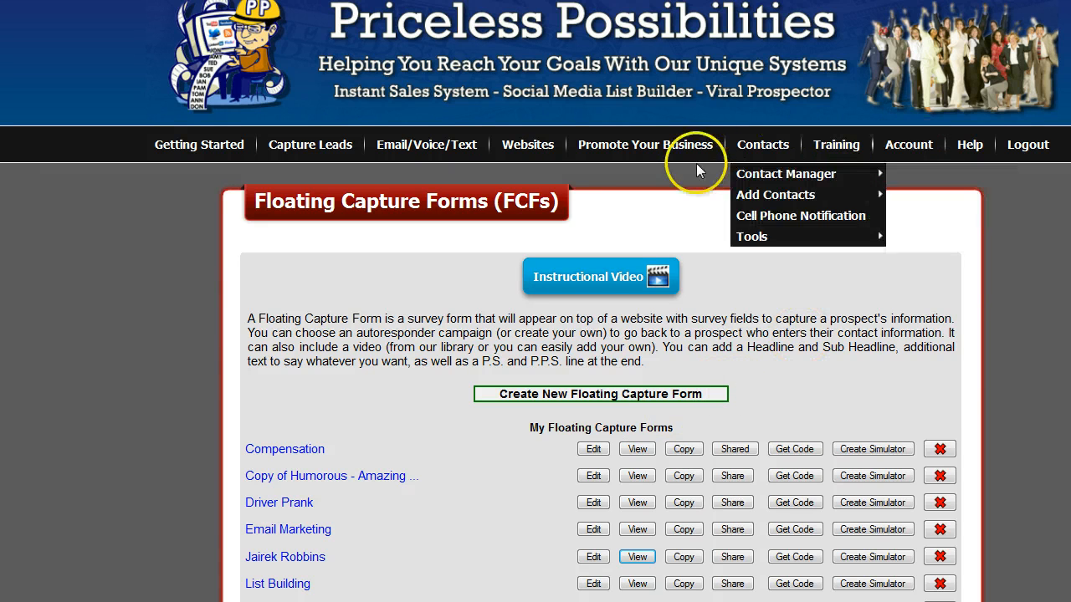
Create a new self-designed floating capture form and title it "JR".
mouse_move(312, 151)
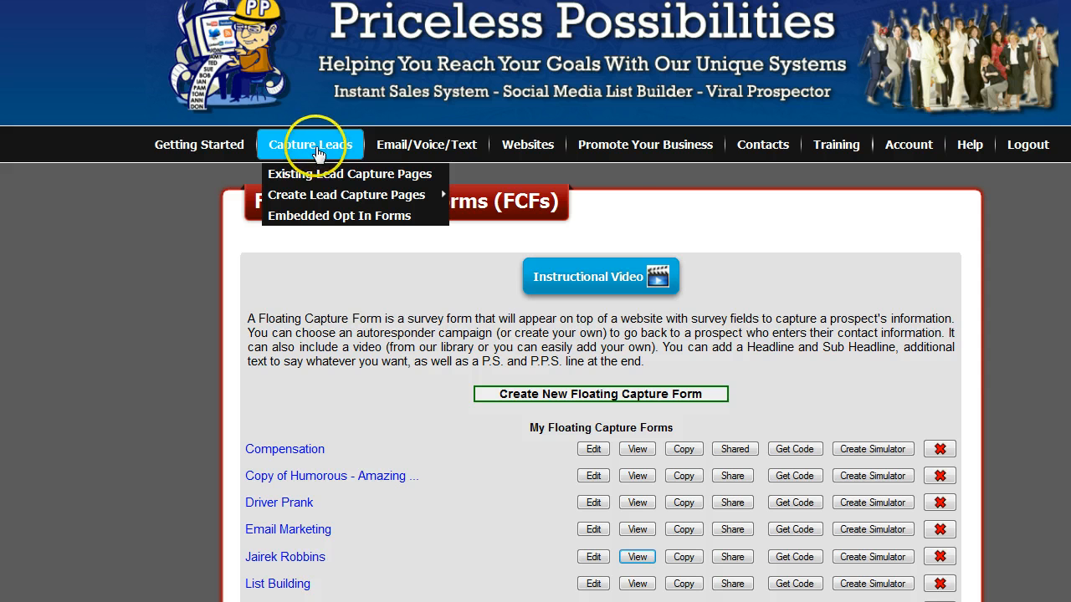
mouse_move(299, 199)
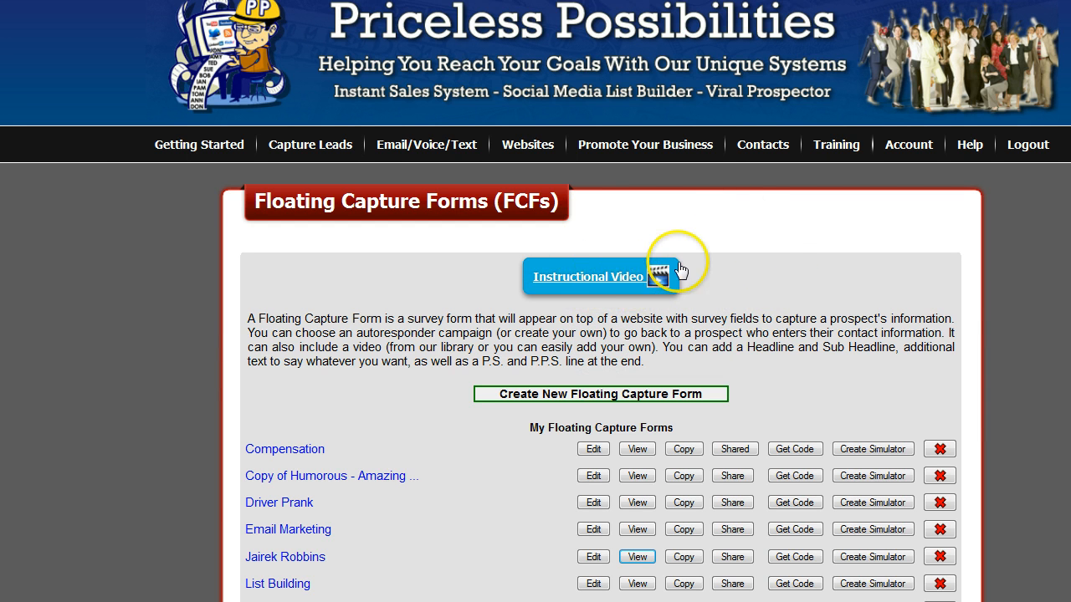
left_click(606, 397)
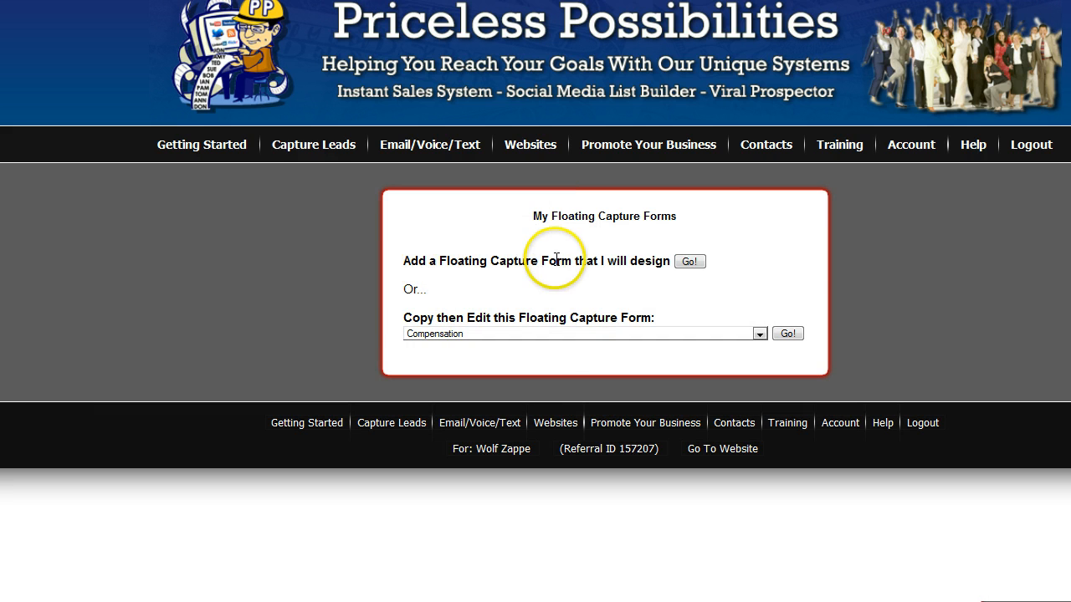
left_click(690, 266)
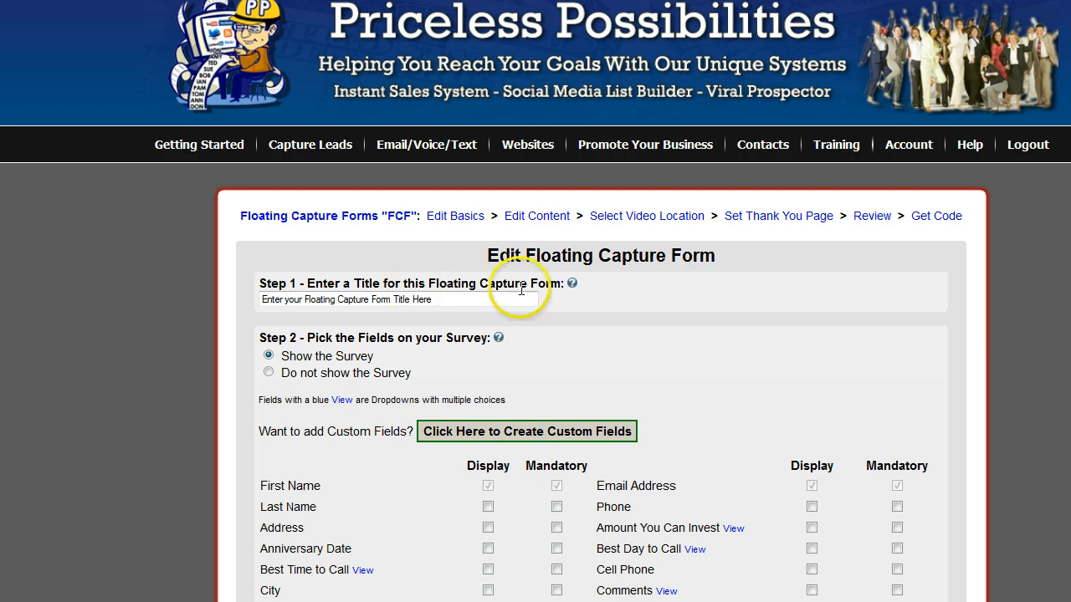
left_click(446, 301)
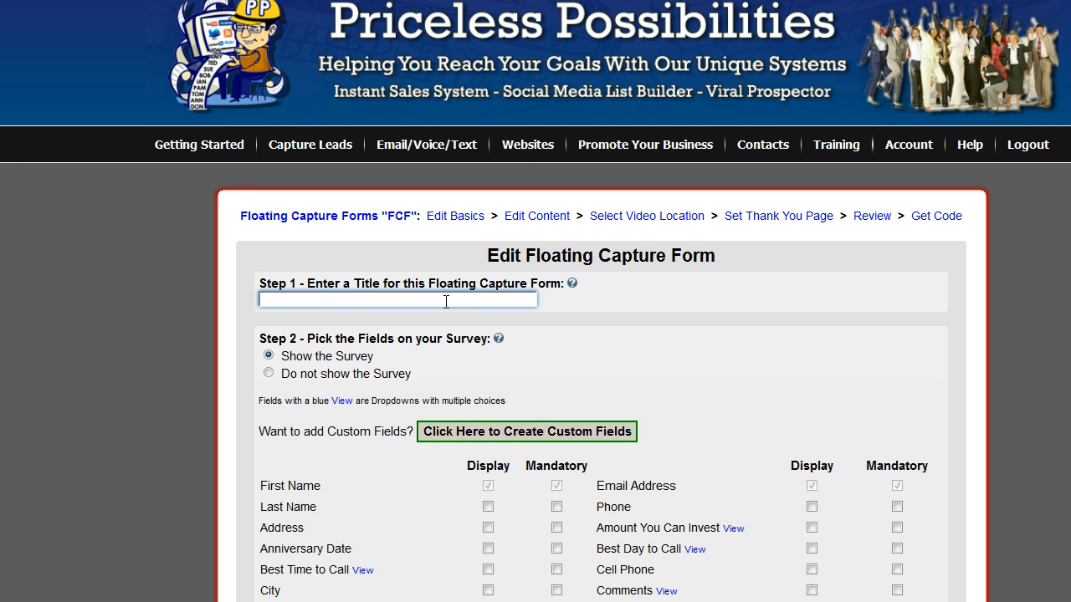
type("JR")
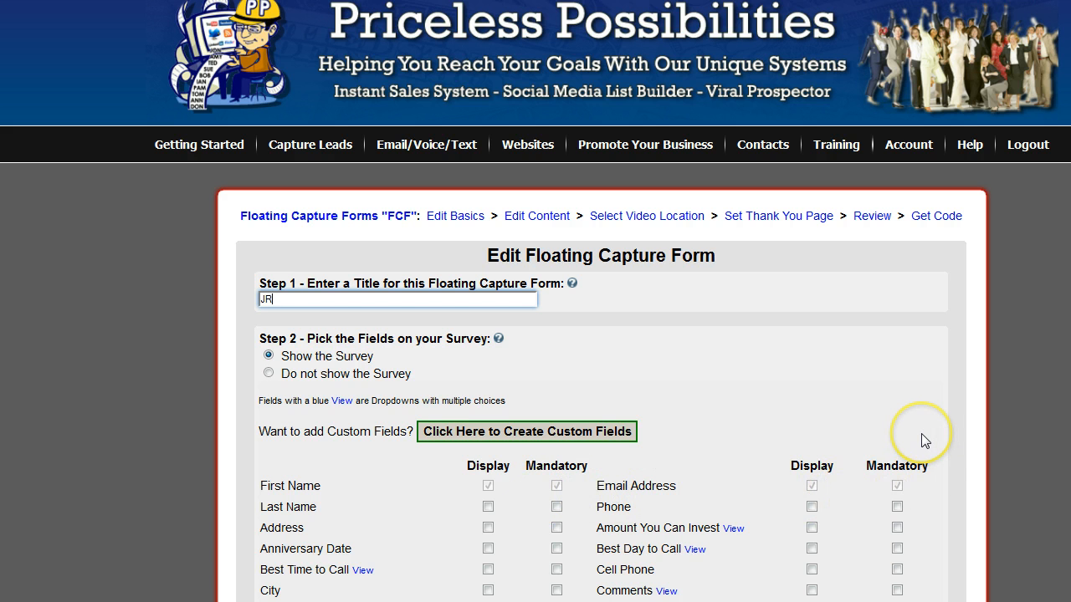
Set the autoresponder sent out when the survey is taken to "Neucopia Prospect Welcome (9 msgs)".
scroll(921, 434, "down", 4)
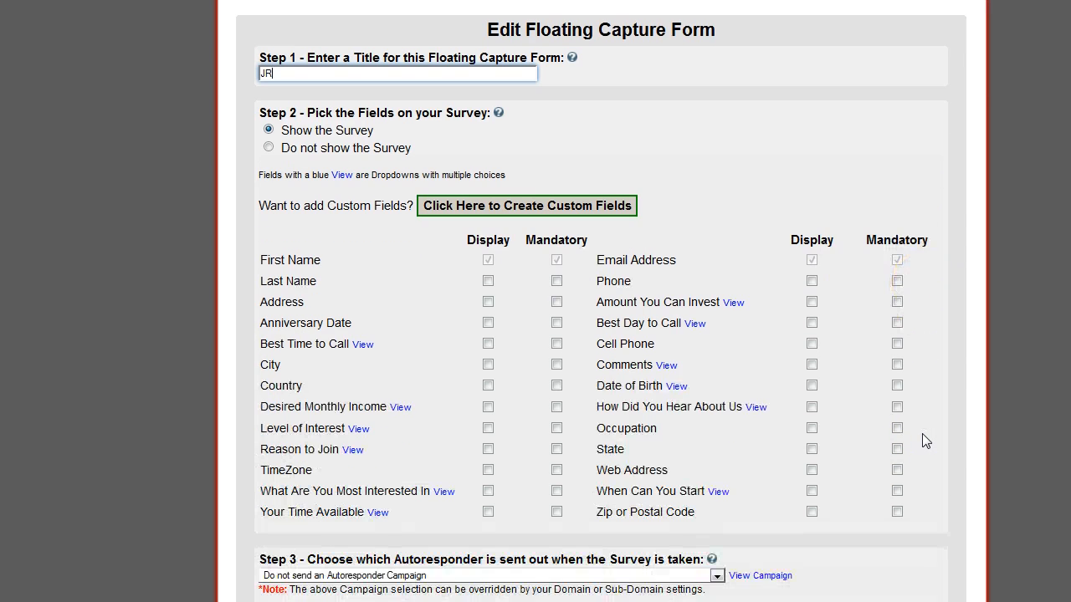
scroll(922, 433, "down", 2)
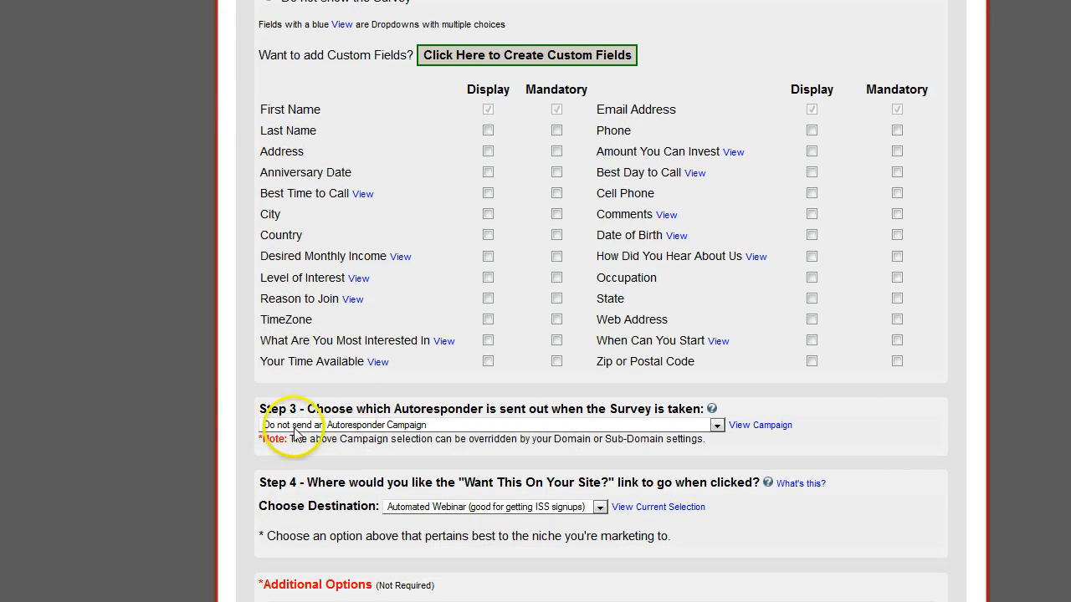
left_click(717, 426)
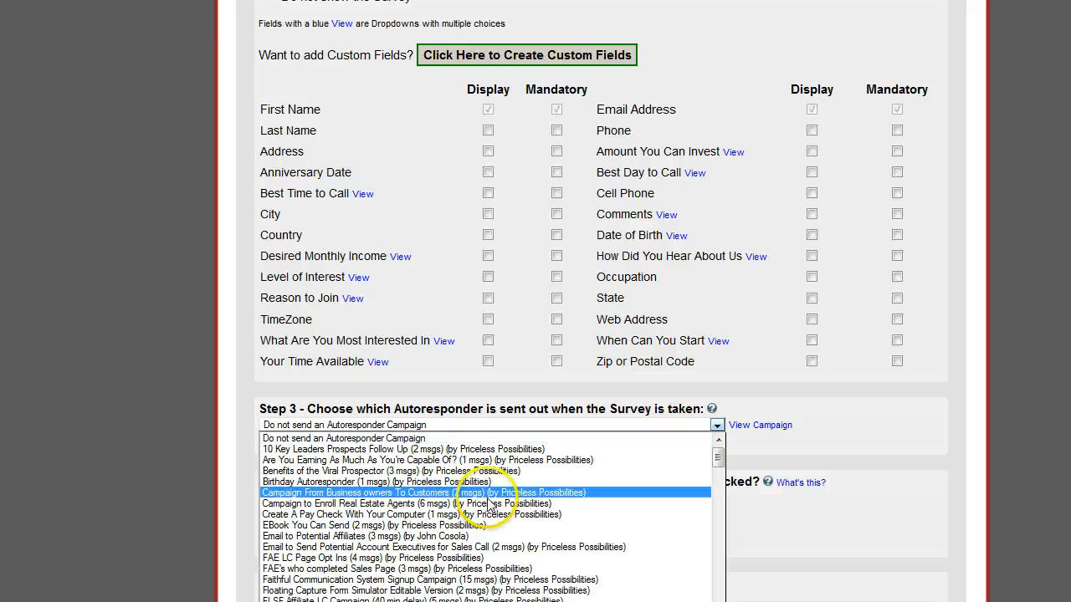
scroll(481, 502, "down", 5)
scroll(486, 506, "down", 10)
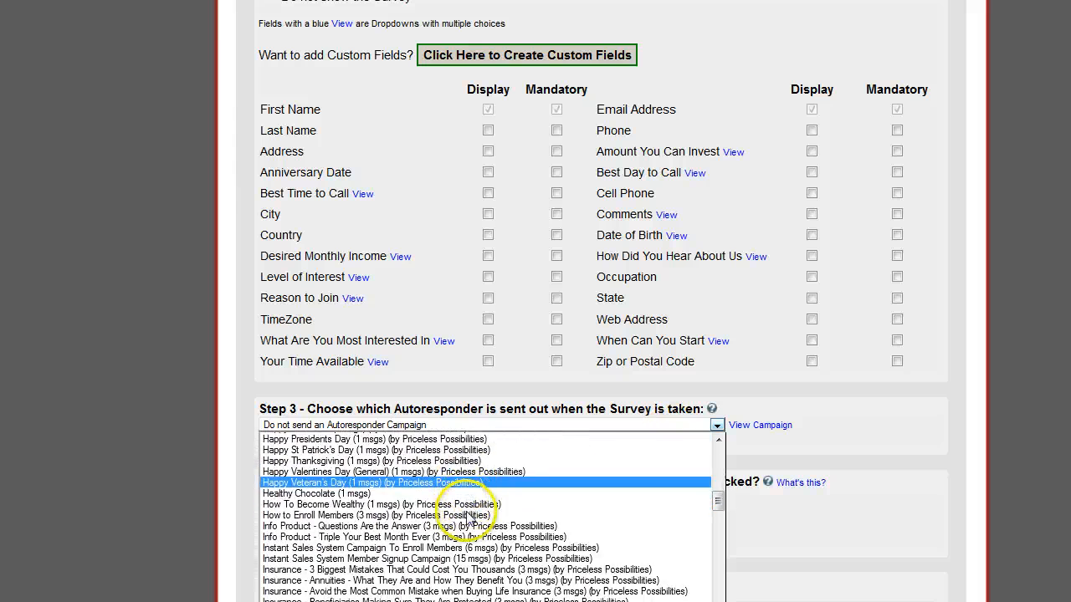
scroll(416, 527, "down", 10)
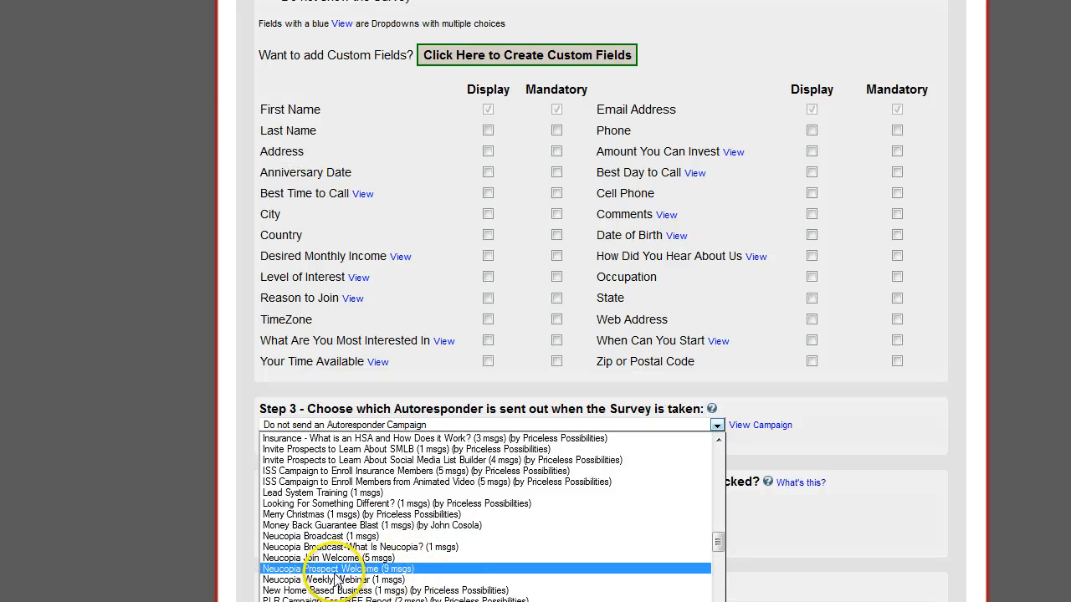
left_click(363, 570)
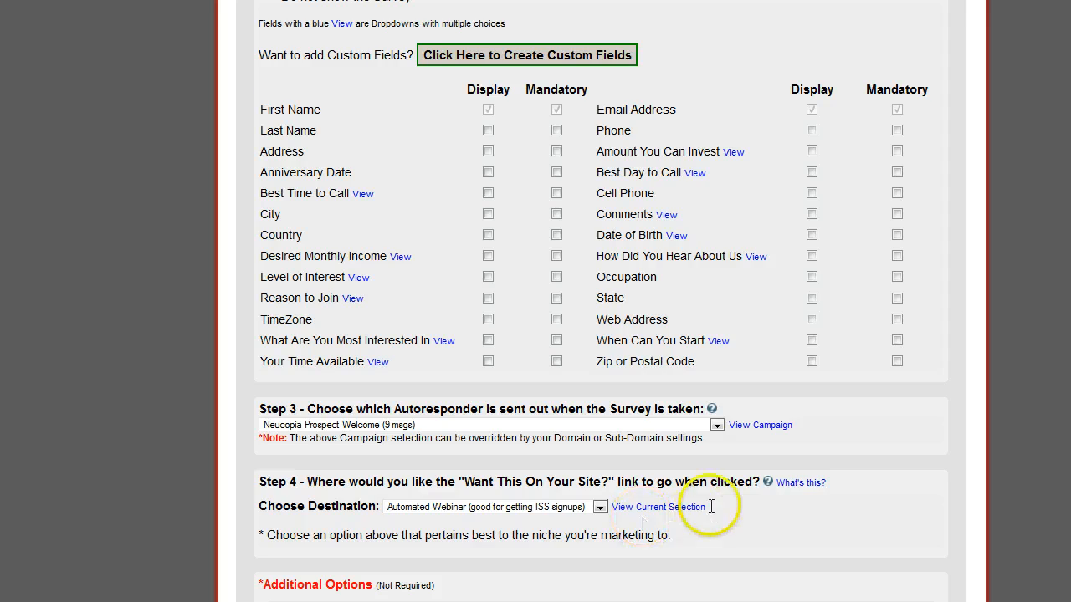
Require people to fill out the form before viewing the website, set its height to 750 px, and save the changes.
scroll(712, 503, "down", 3)
scroll(717, 500, "down", 1)
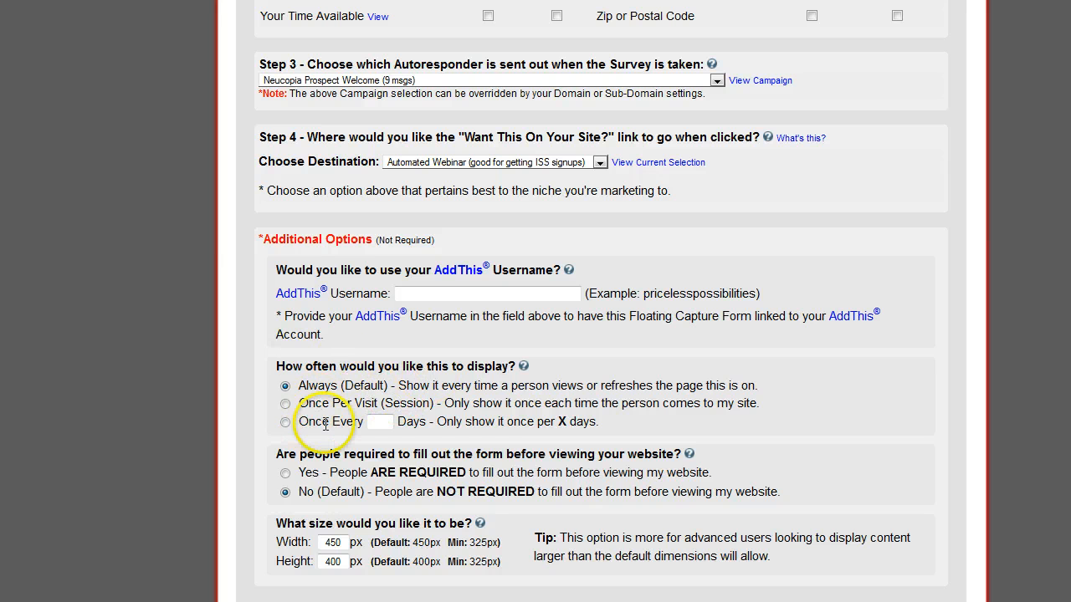
left_click(285, 474)
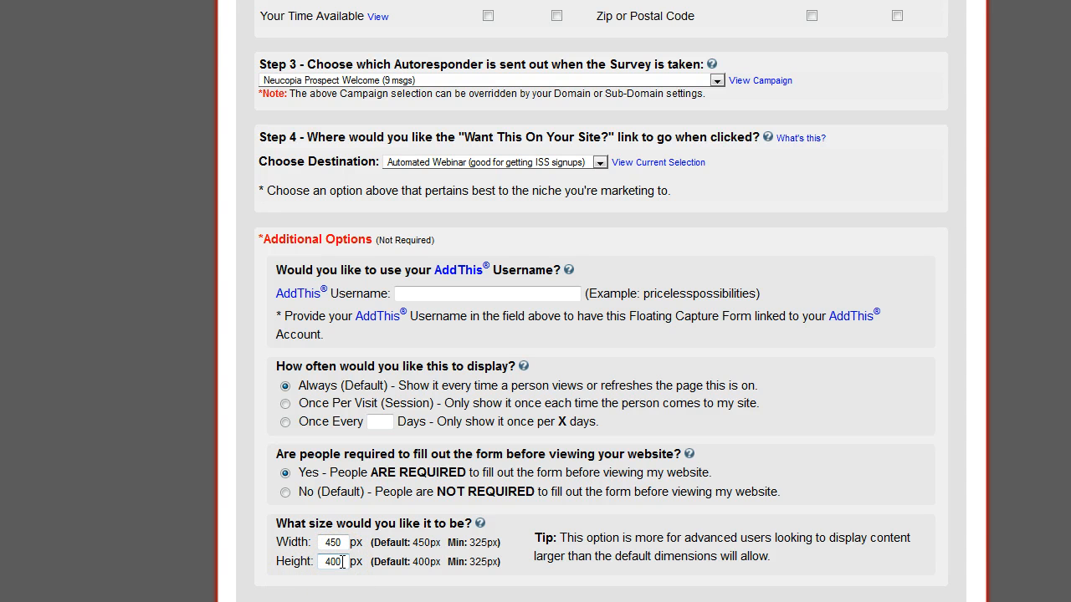
left_click_drag(343, 561, 323, 562)
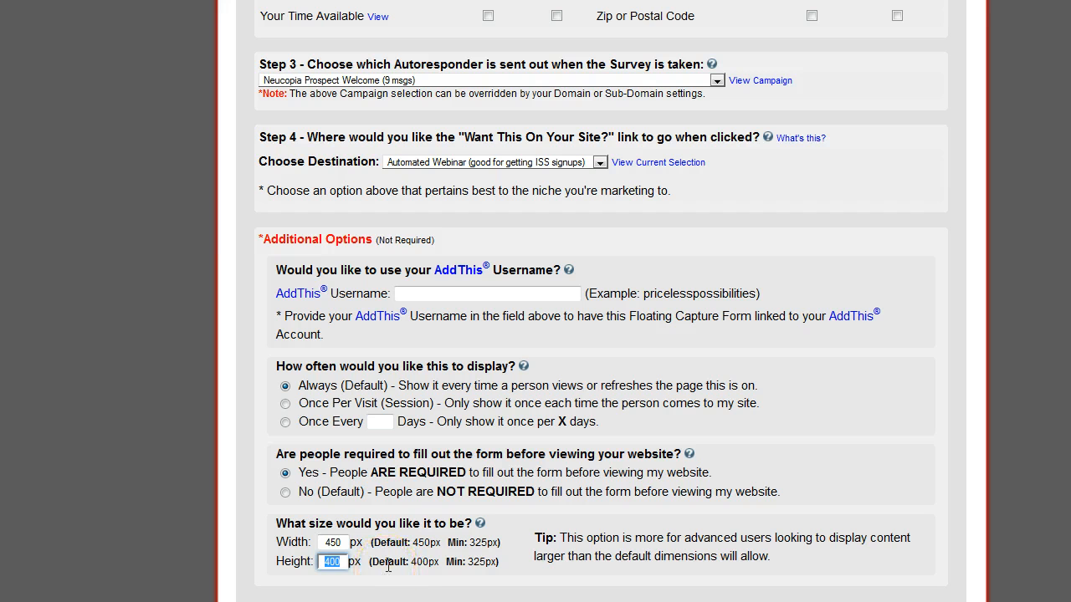
type("750")
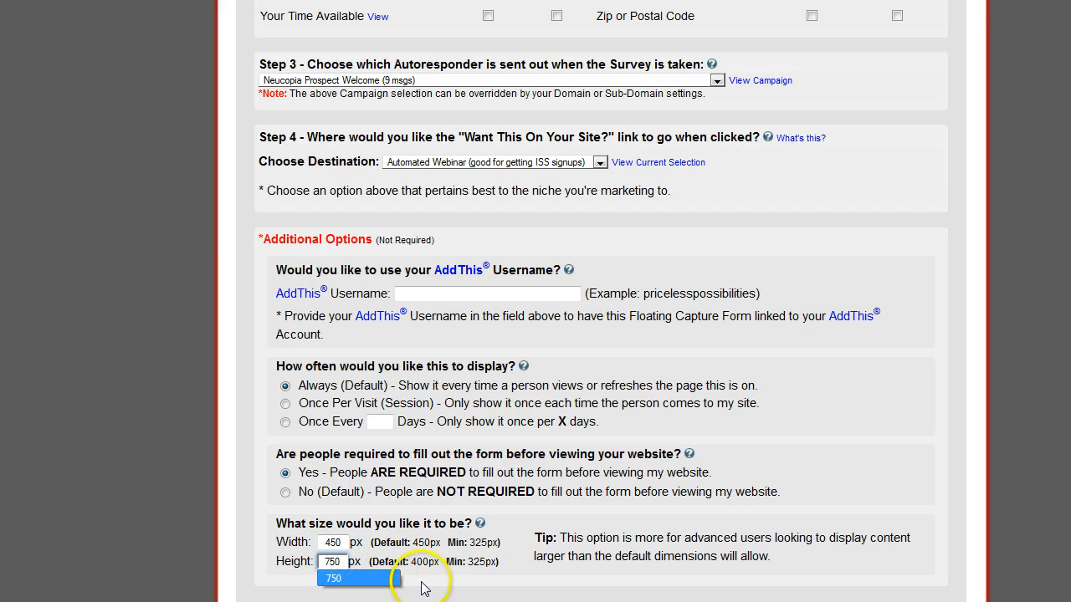
left_click(423, 583)
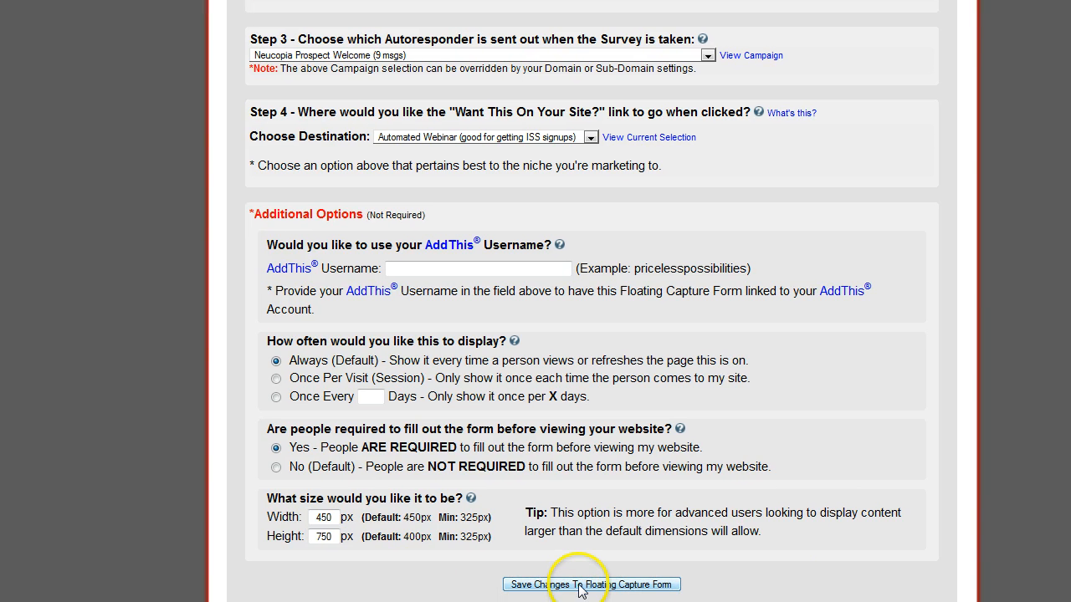
left_click(577, 588)
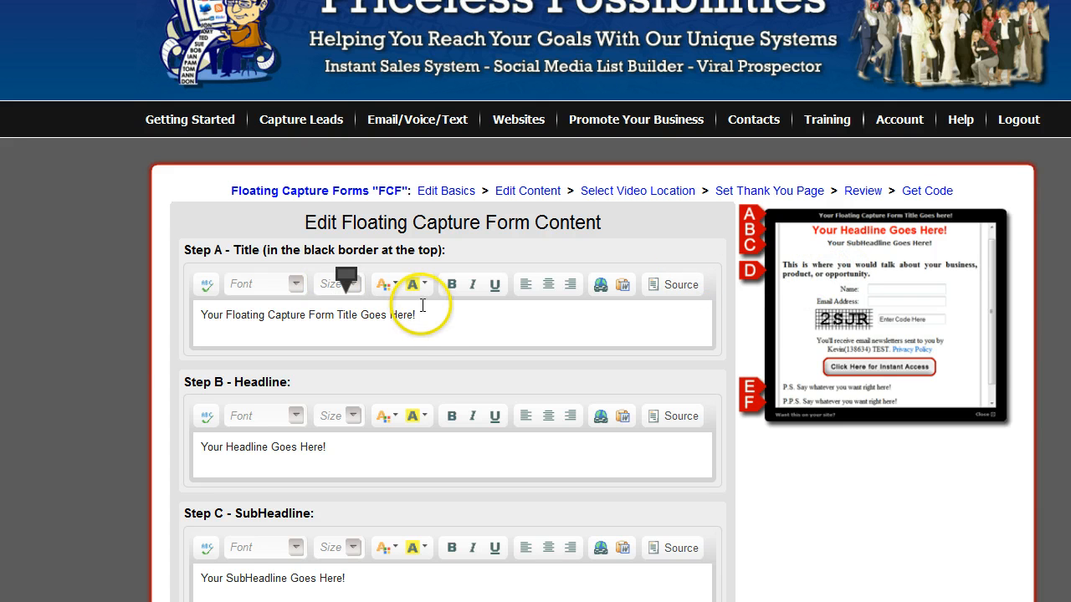
Replace the placeholder text of the form's title with "Nuecopia Power Team".
left_click(205, 318)
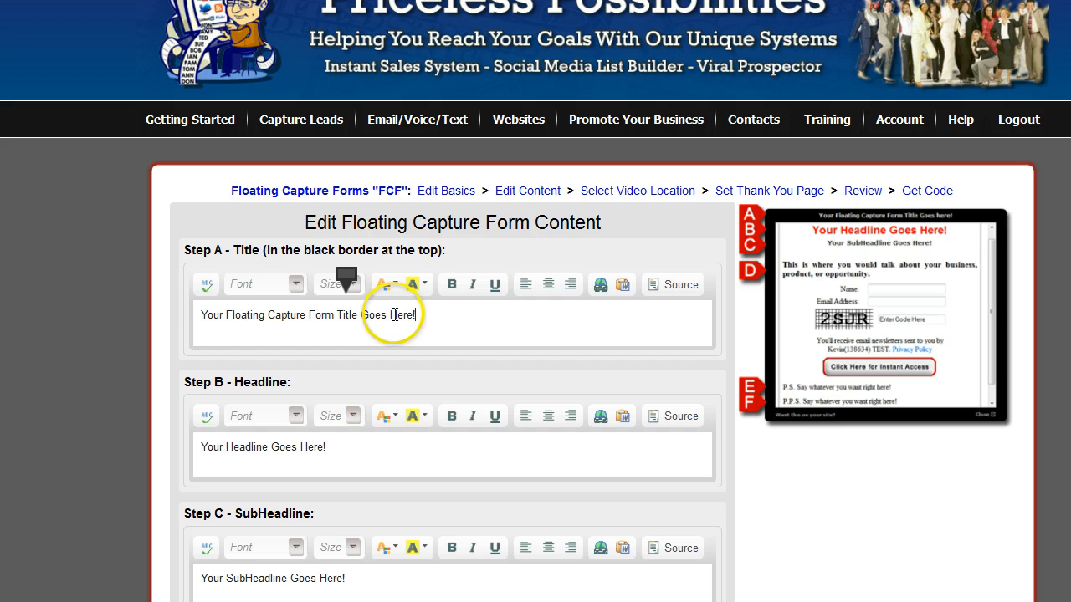
key("BackSpace")
key("BackSpace")
key("BackSpace")
key("BackSpace")
key("BackSpace")
key("BackSpace")
key("BackSpace")
key("BackSpace")
key("BackSpace")
key("BackSpace")
key("BackSpace")
key("BackSpace")
key("BackSpace")
key("BackSpace")
key("BackSpace")
key("BackSpace")
key("BackSpace")
key("BackSpace")
key("BackSpace")
key("BackSpace")
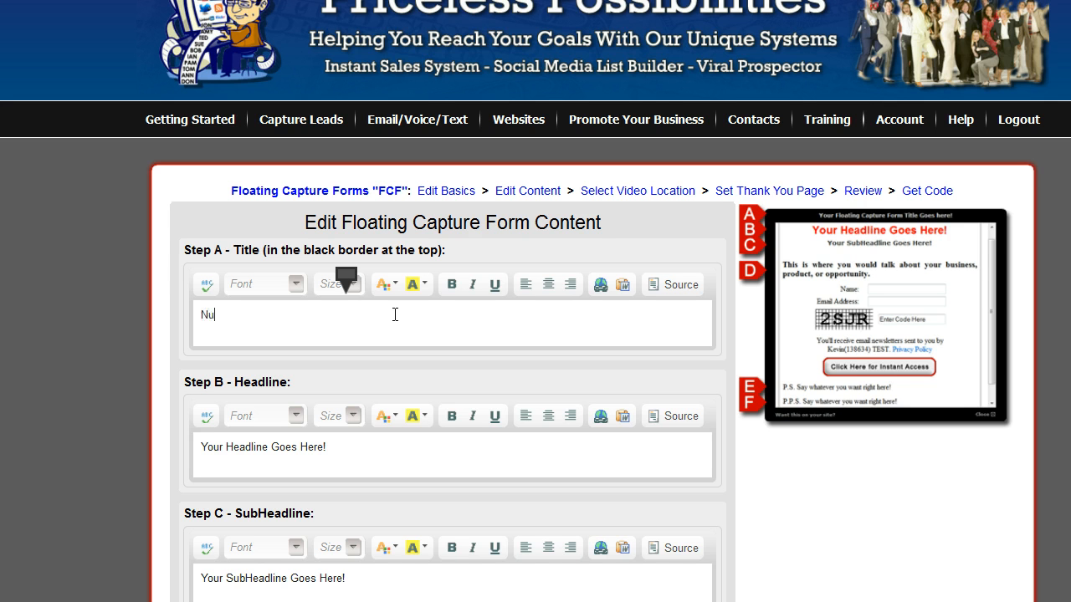
type("Nuecopia Power Team")
Correct the title's spelling to "Neucopia Power Team" and center it.
left_click(310, 316)
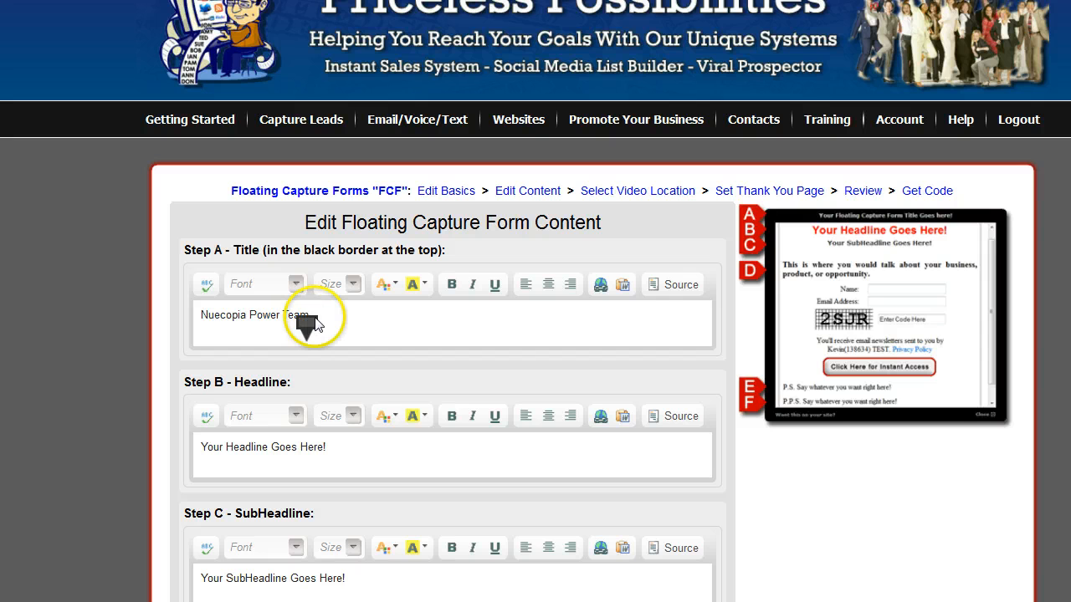
left_click(215, 316)
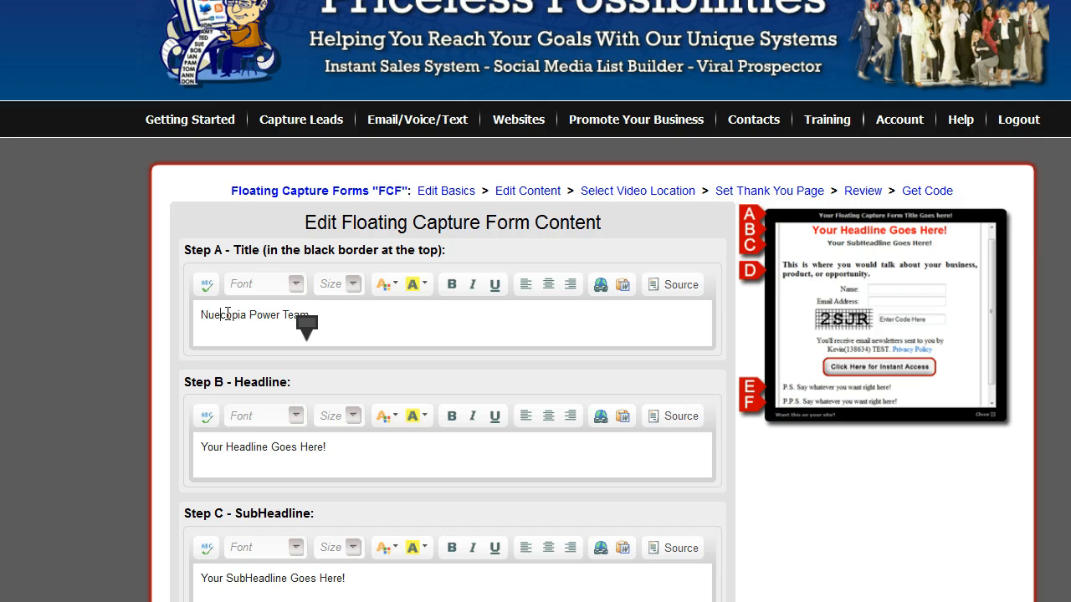
key("BackSpace")
key("BackSpace")
type("eu")
left_click_drag(339, 315, 200, 315)
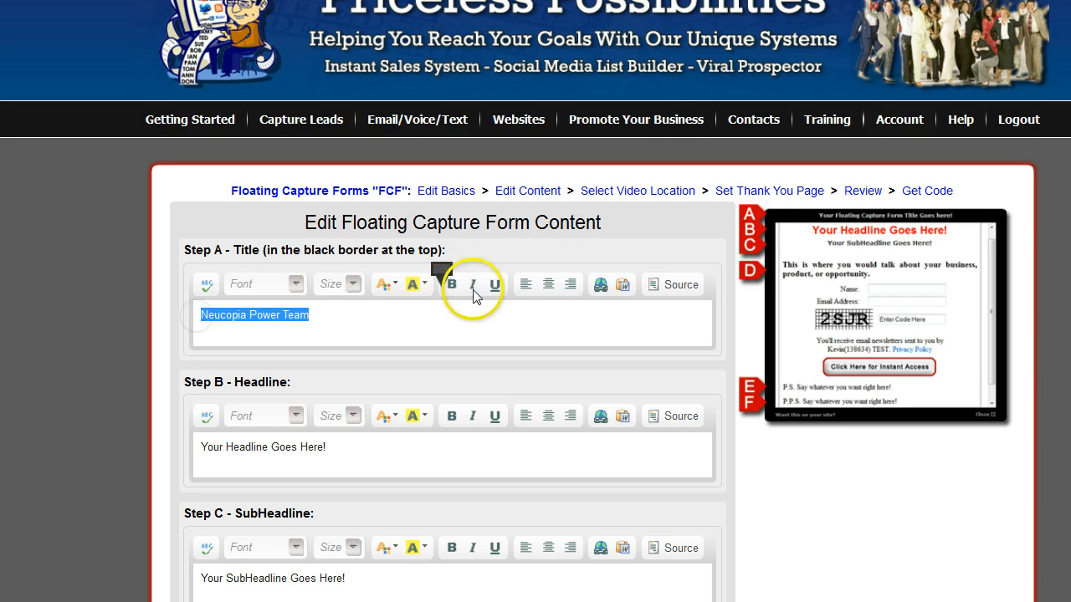
left_click(545, 284)
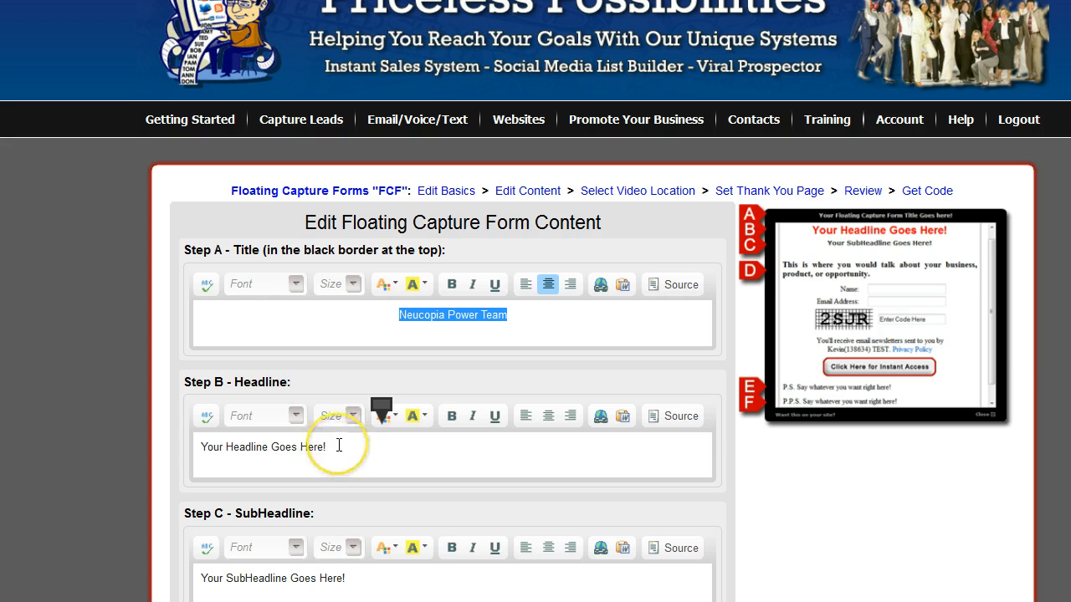
Save the form's basic settings again to return to editing its content.
left_click_drag(333, 446, 183, 451)
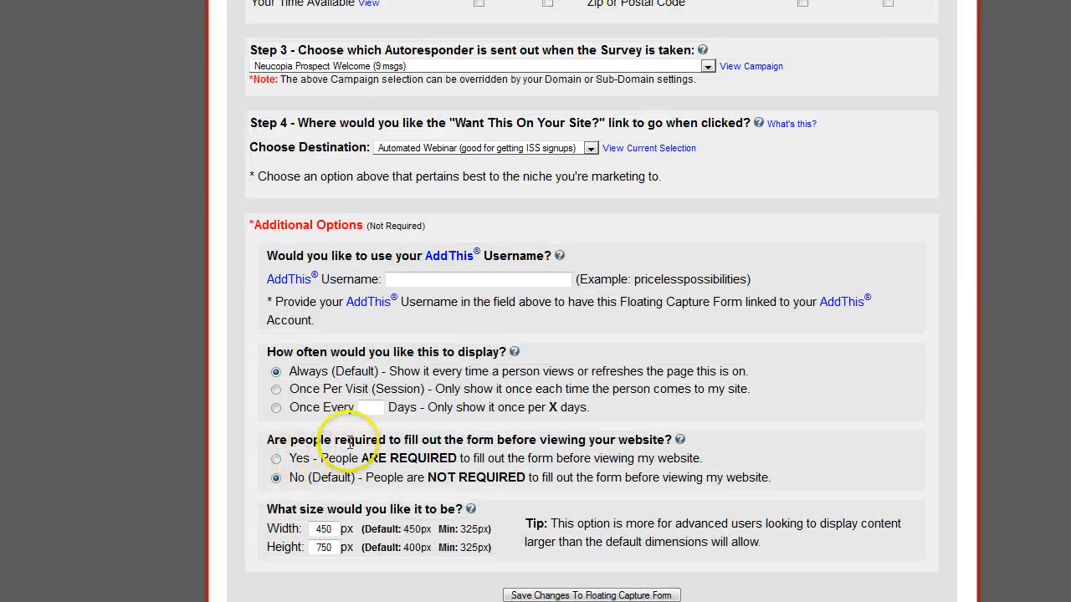
left_click(535, 596)
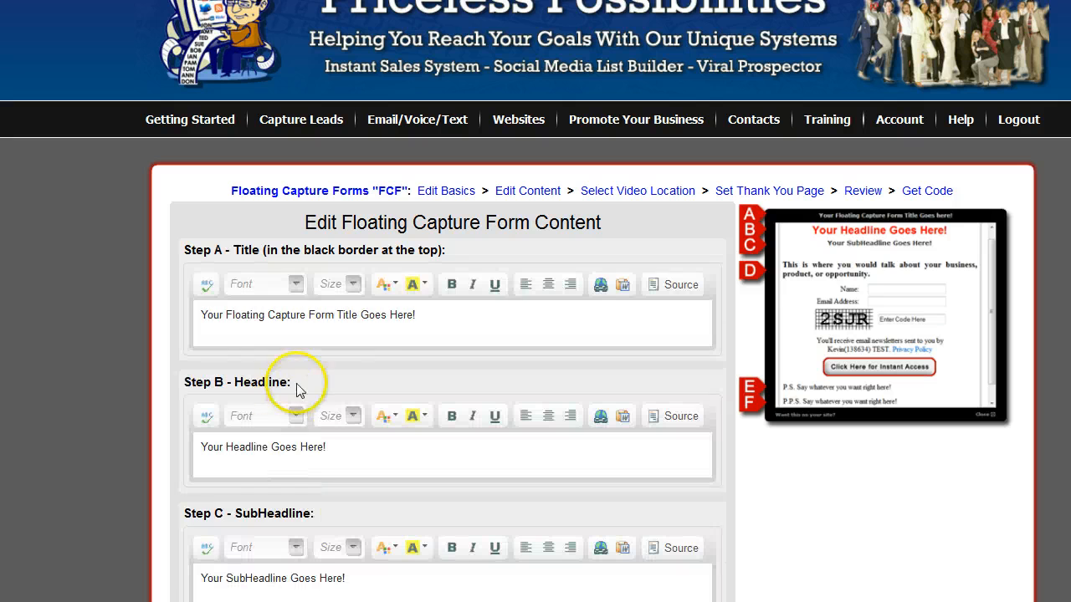
Replace the placeholder title with "Neucopia Power Team" and center it.
left_click_drag(422, 314, 186, 313)
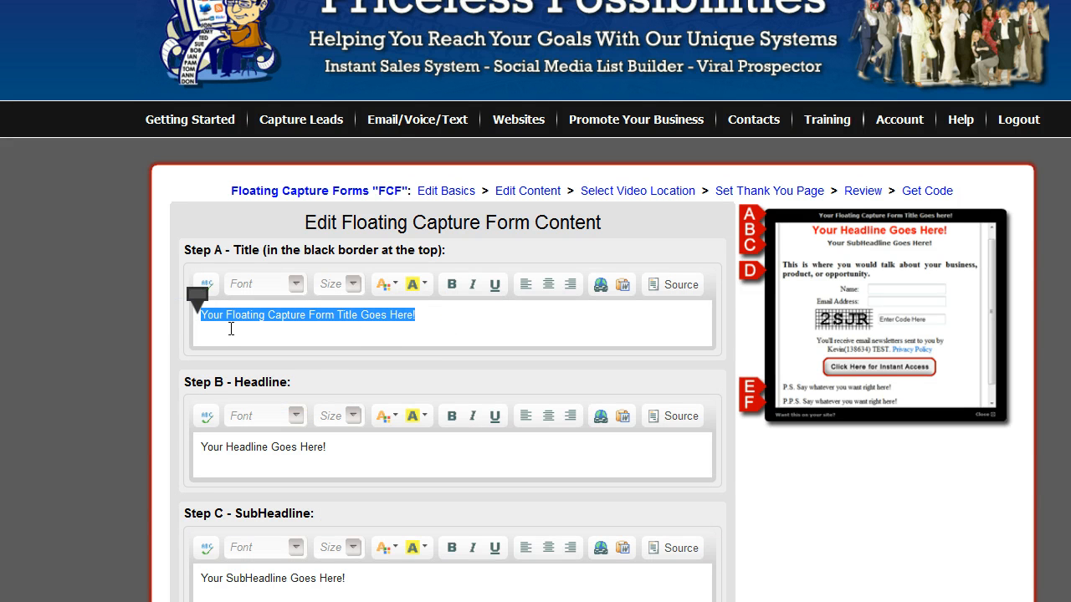
type("Neucopia Power Team")
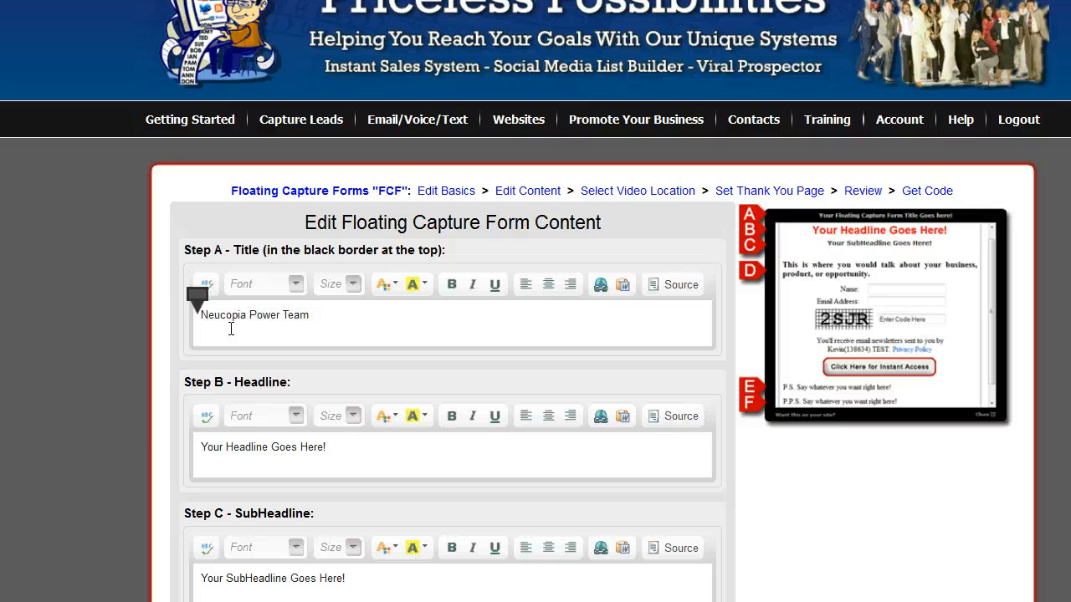
left_click_drag(311, 314, 171, 314)
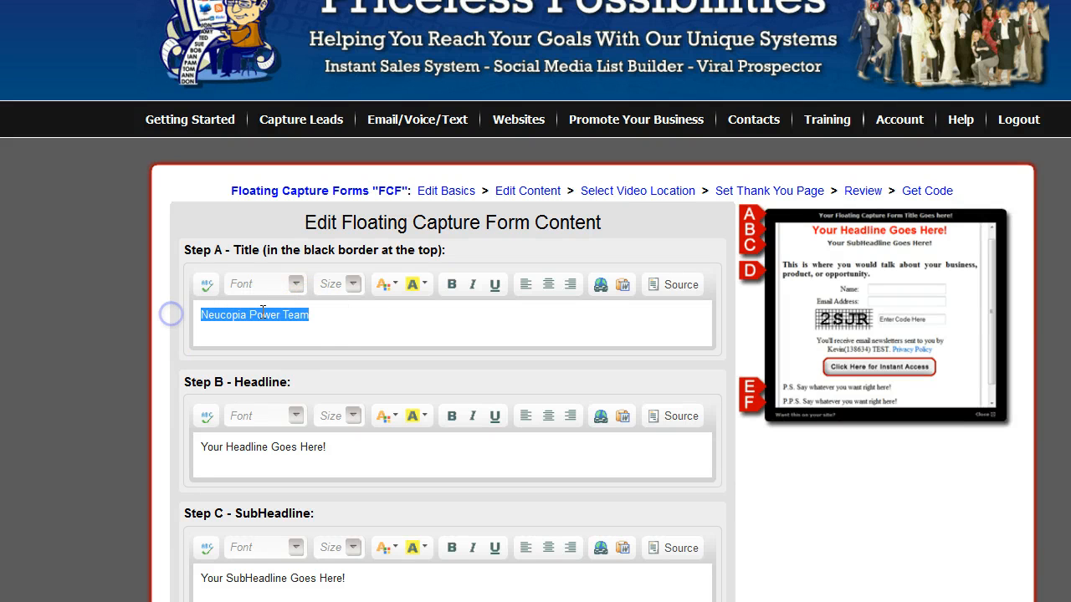
left_click(548, 284)
Clear the headline placeholder and copy the blue "Join me" invitation line about the Neucopia Power Team from the Word document.
left_click(334, 444)
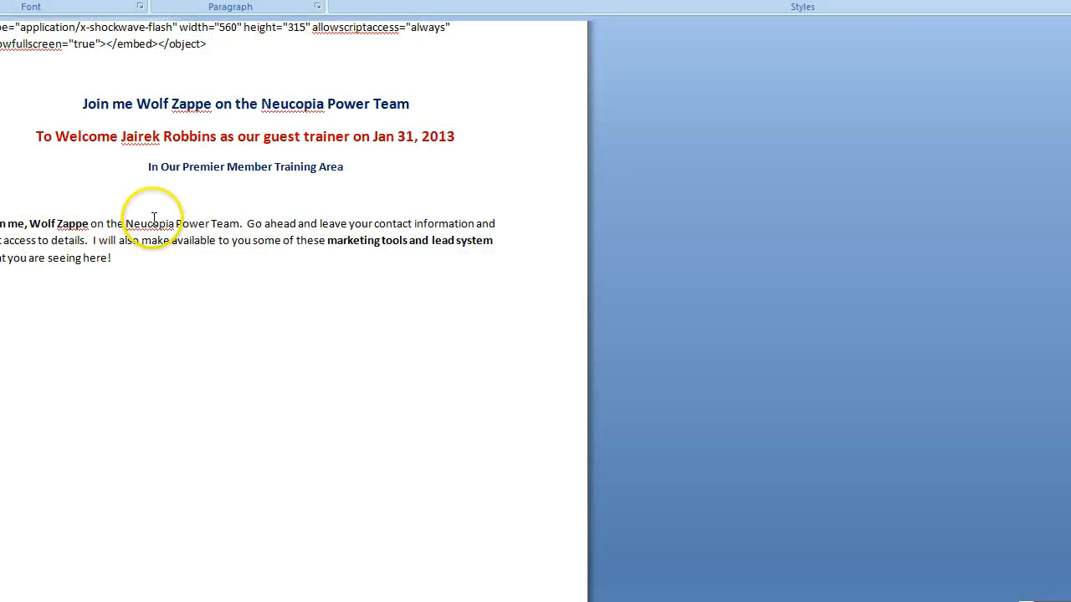
left_click_drag(426, 102, 102, 111)
right_click(106, 105)
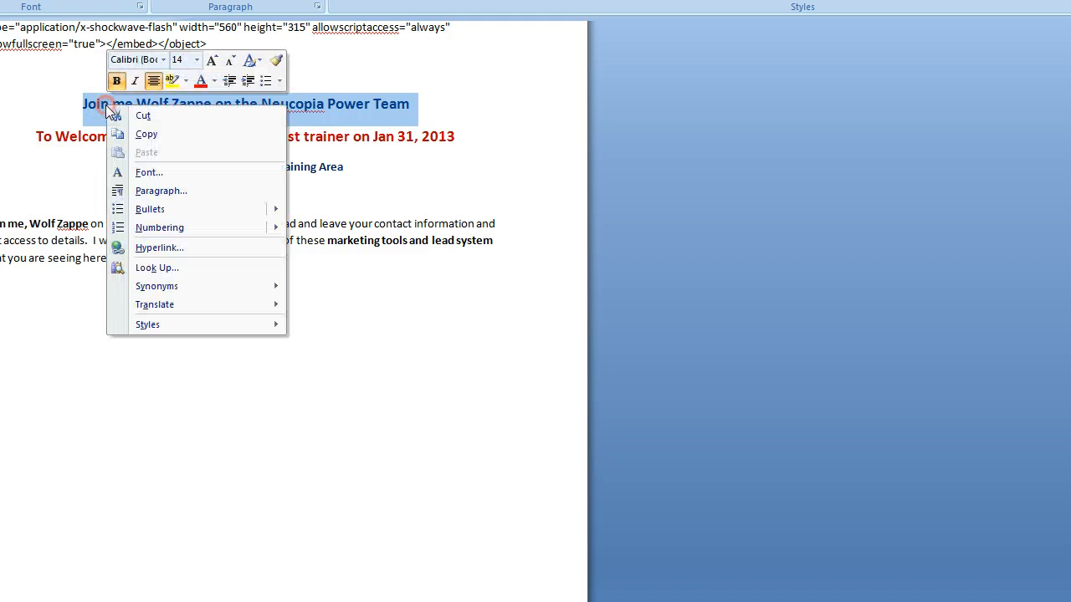
left_click(152, 135)
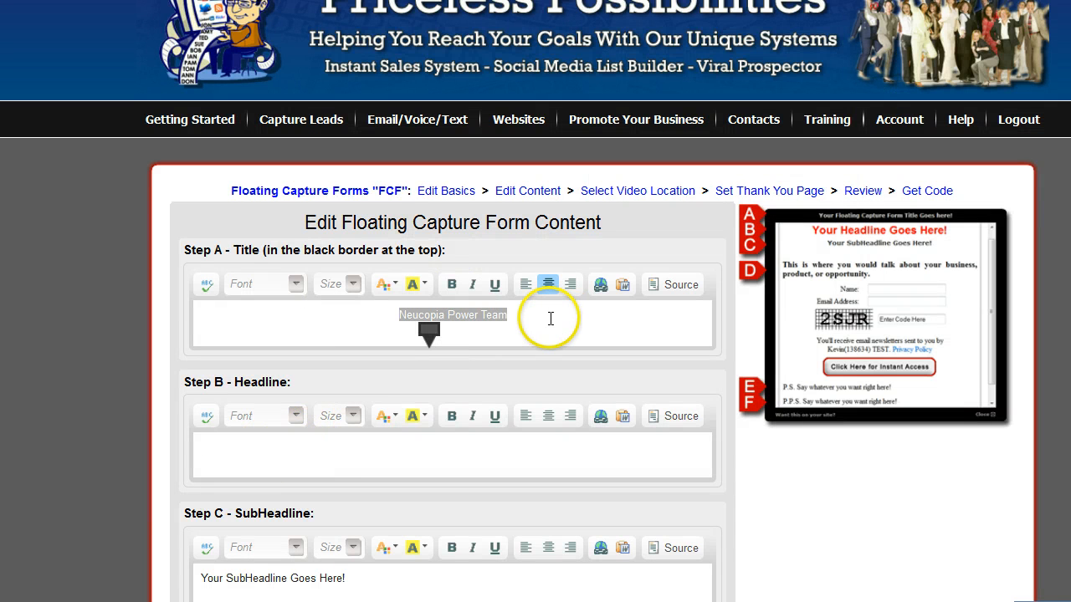
Center the headline field and paste the copied "Join me" invitation line into it without cleaning the Word formatting.
left_click(548, 317)
left_click(229, 447)
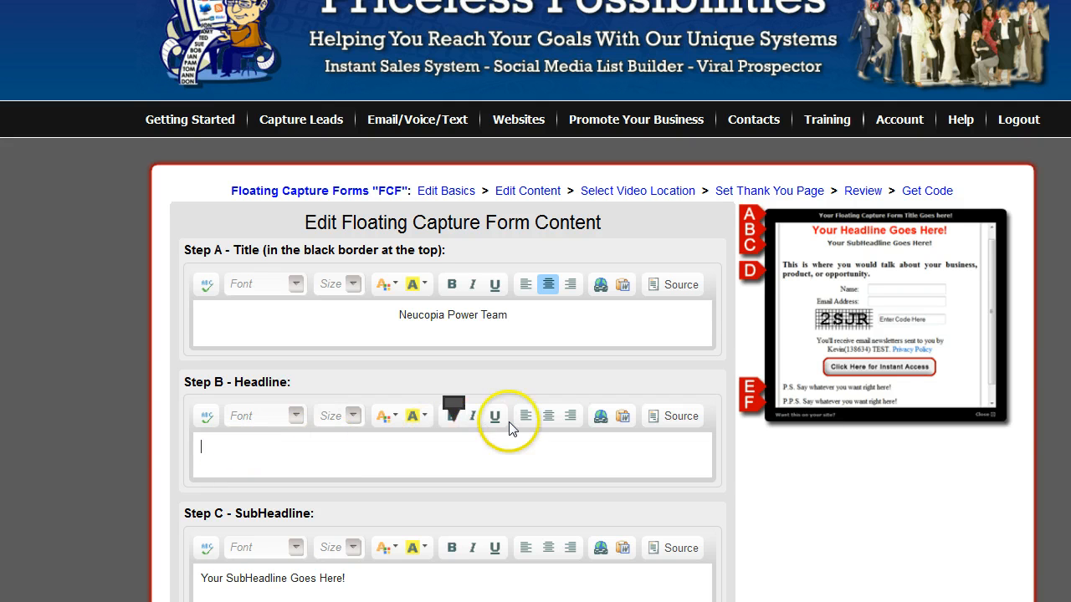
left_click(548, 416)
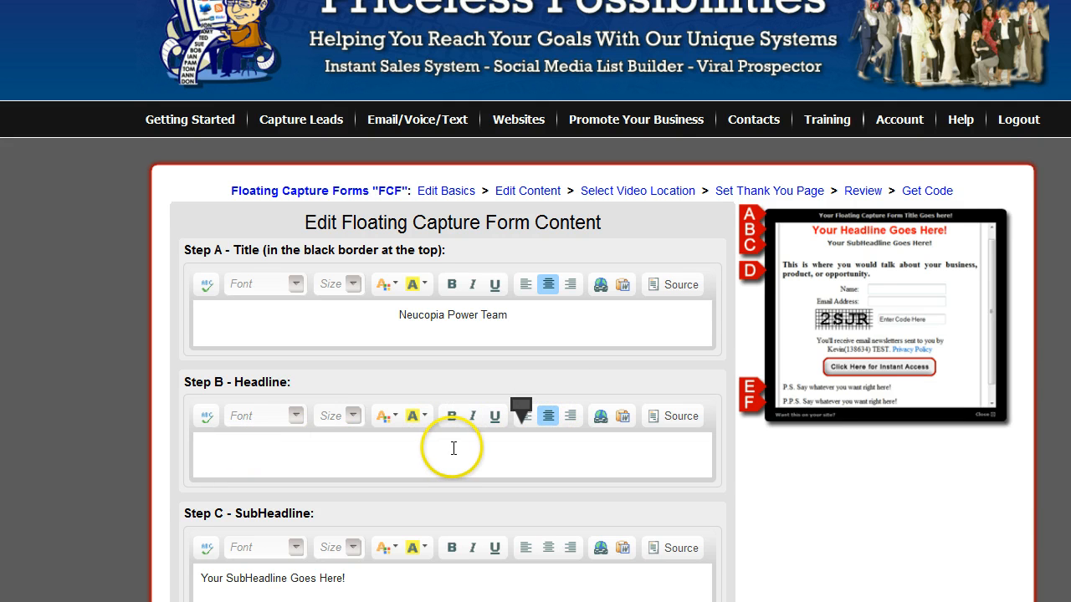
right_click(454, 448)
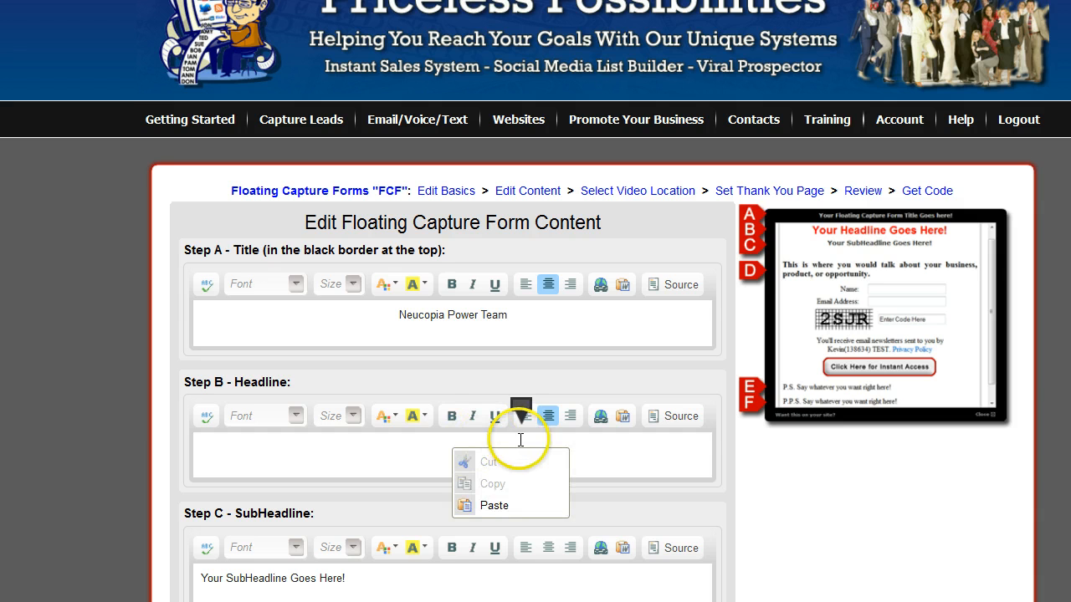
left_click(454, 445)
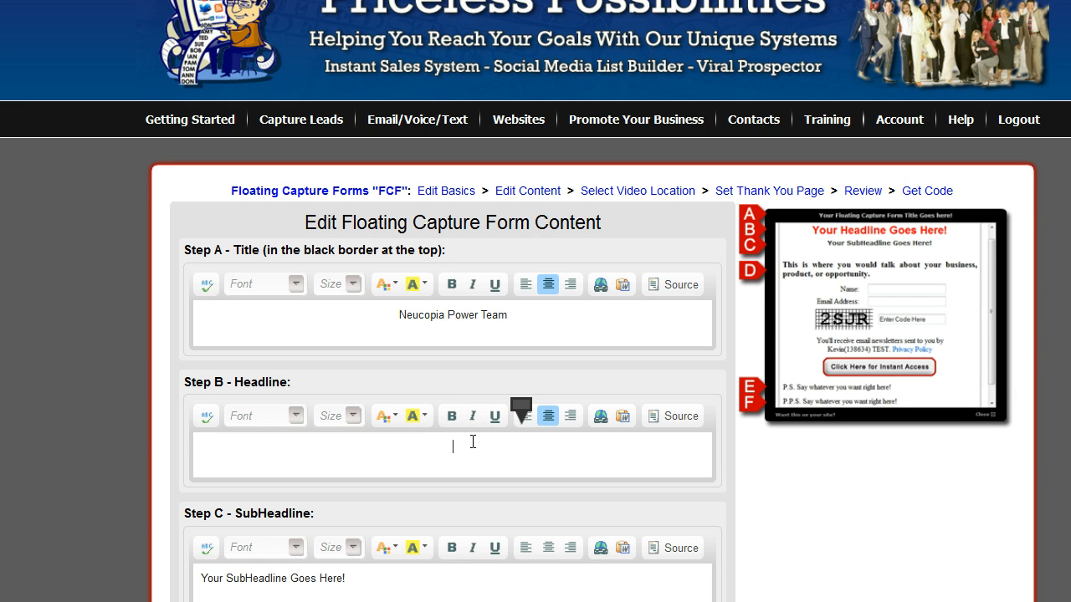
key("ctrl+v")
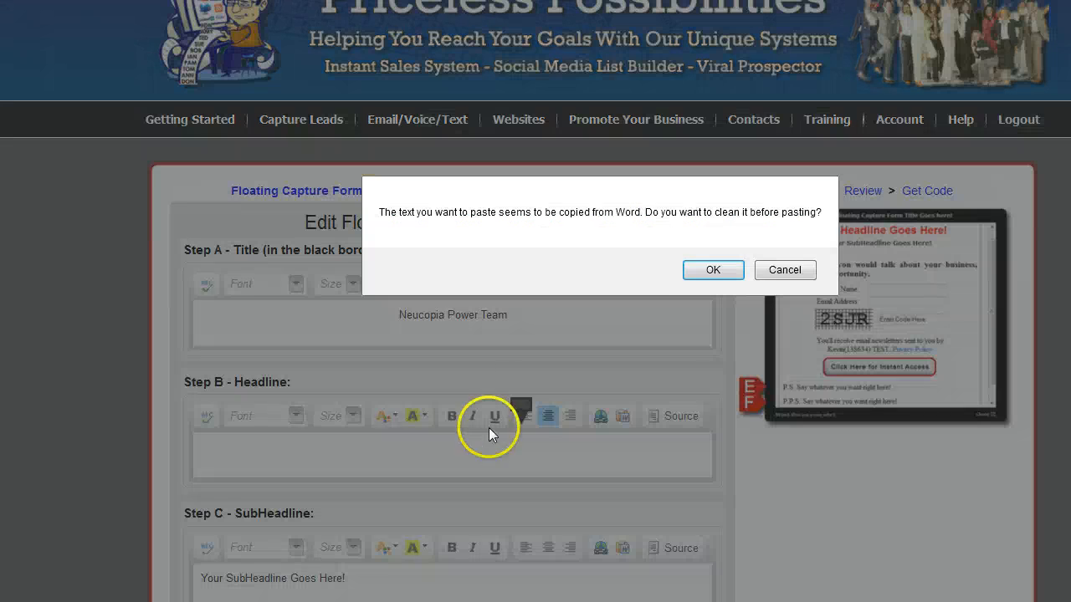
left_click(785, 270)
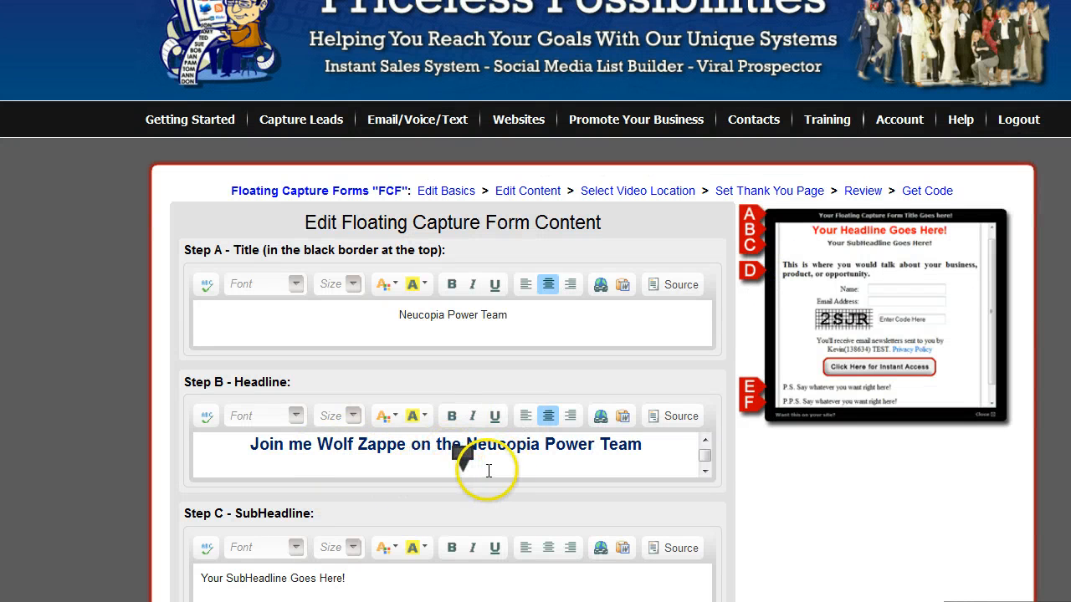
Clear the "Your SubHeadline Goes Here!" placeholder and center the subheadline field.
scroll(657, 462, "down", 3)
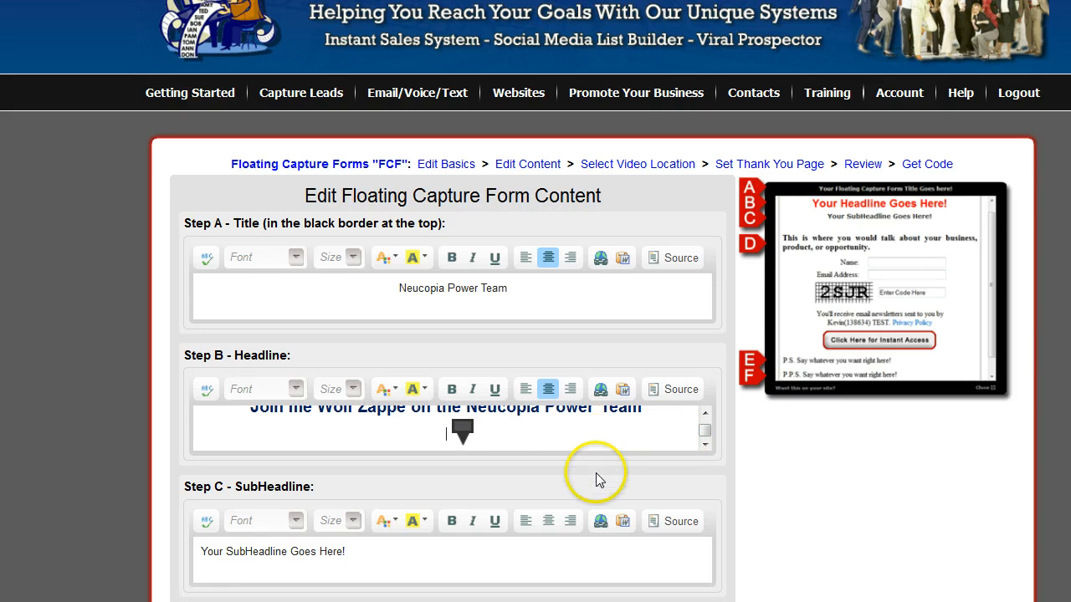
scroll(595, 477, "down", 3)
left_click(356, 429)
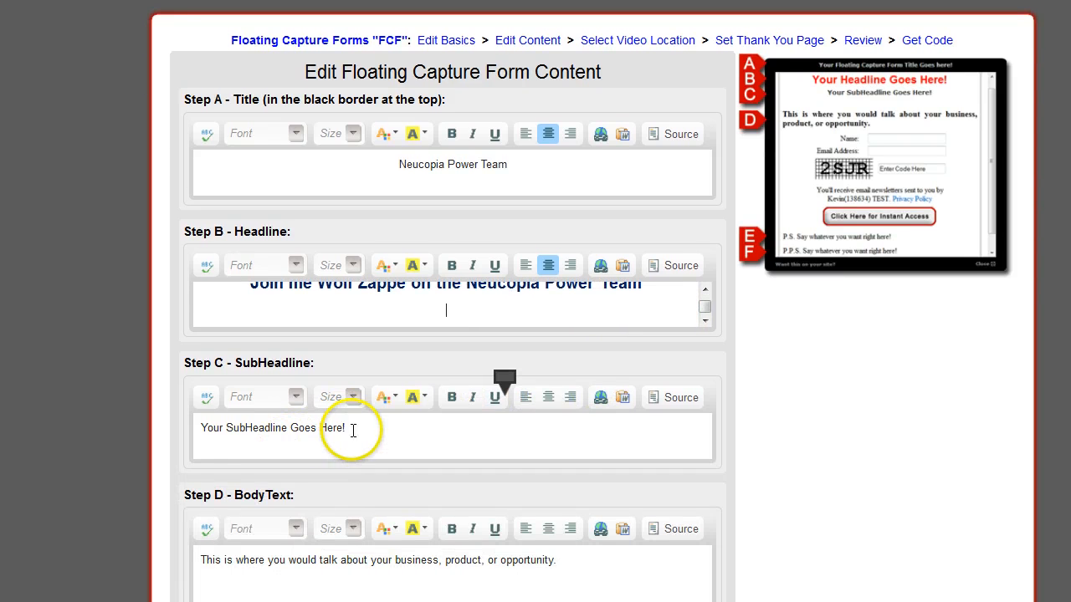
left_click_drag(358, 428, 181, 427)
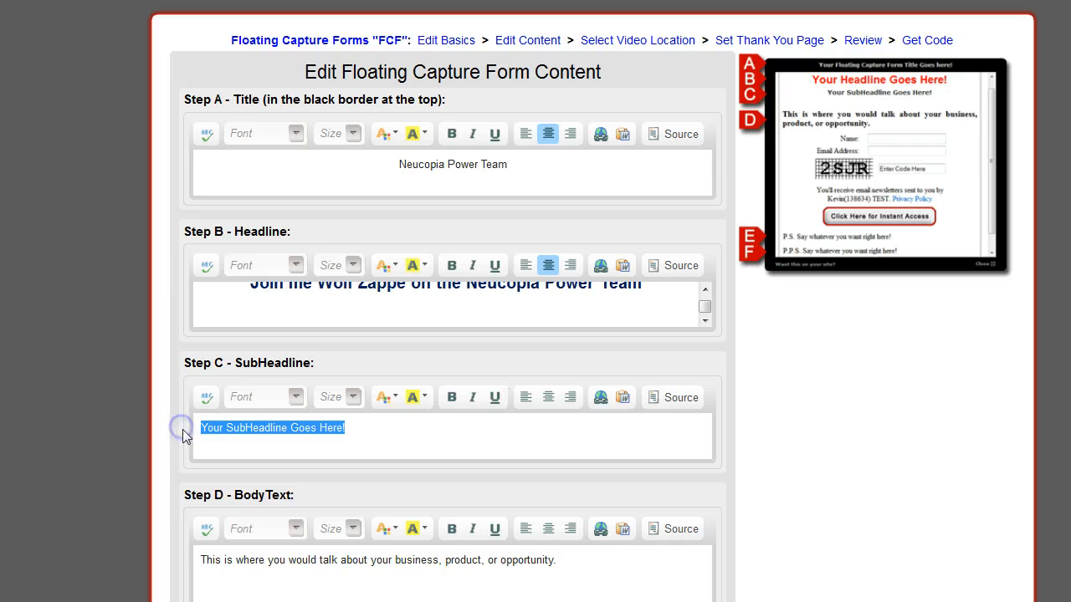
key("BackSpace")
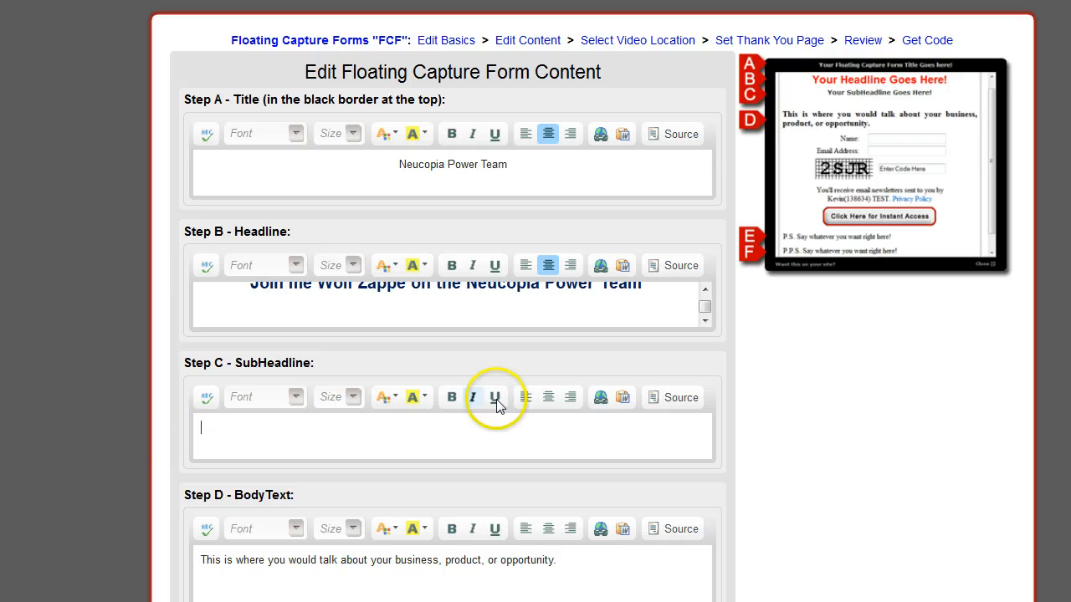
left_click(548, 398)
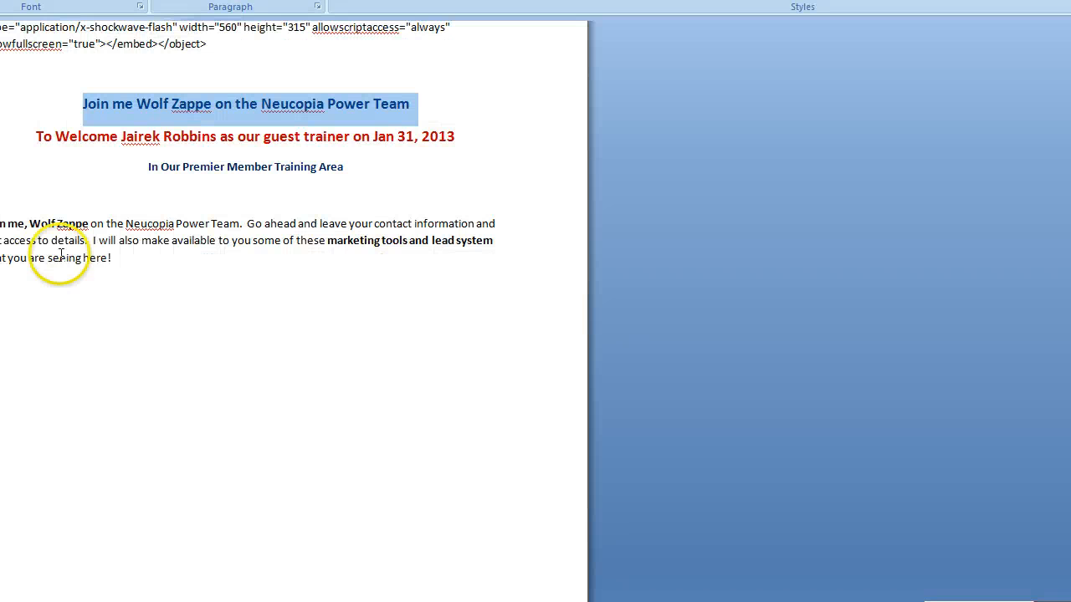
Copy the red welcome line and "In Our Premier Member Training Area" from the Word document into the subheadline, keeping their Word formatting.
left_click_drag(358, 167, 43, 144)
right_click(163, 143)
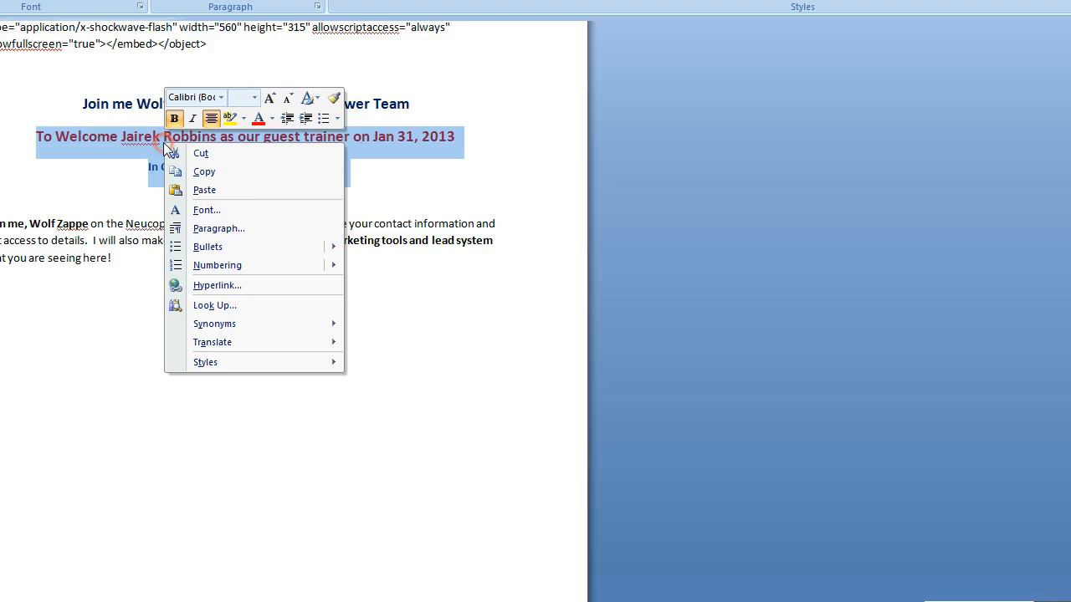
left_click(200, 173)
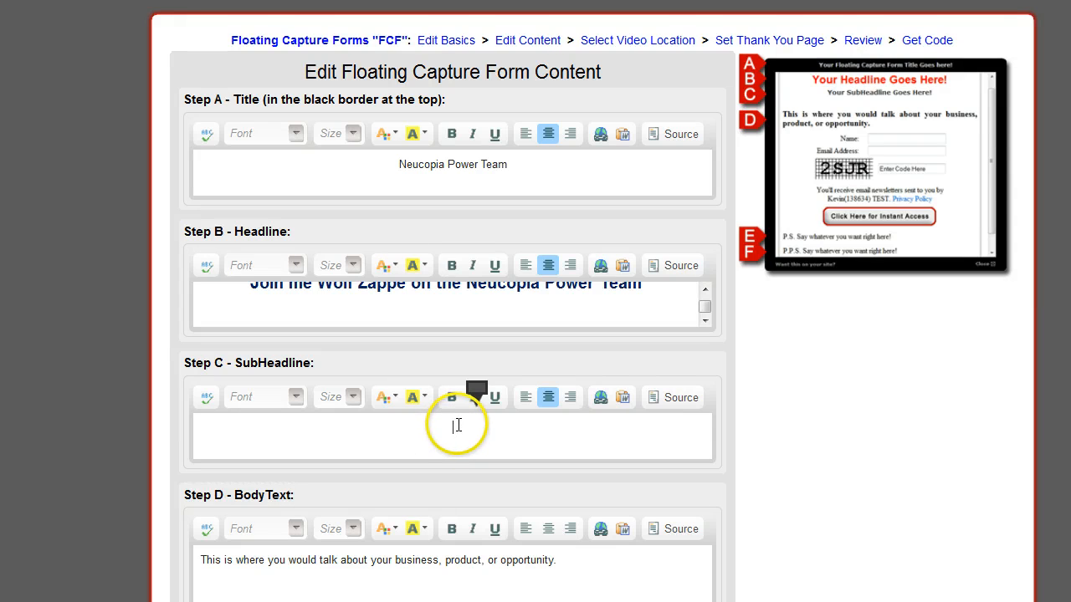
key("ctrl+v")
left_click(778, 271)
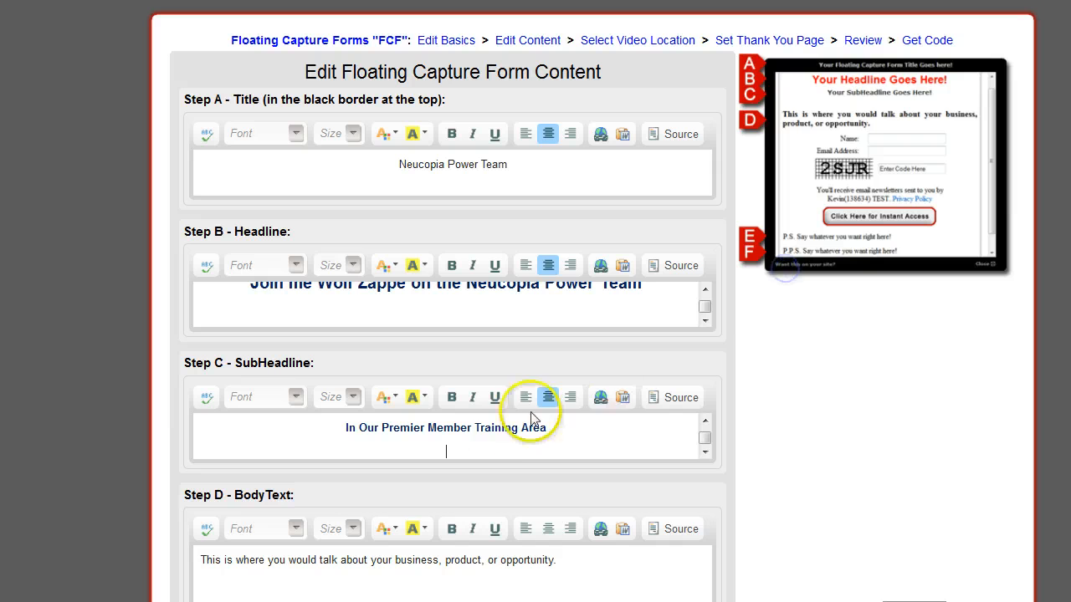
mouse_move(705, 437)
left_mouse_down()
mouse_move(705, 412)
mouse_move(704, 447)
left_mouse_up()
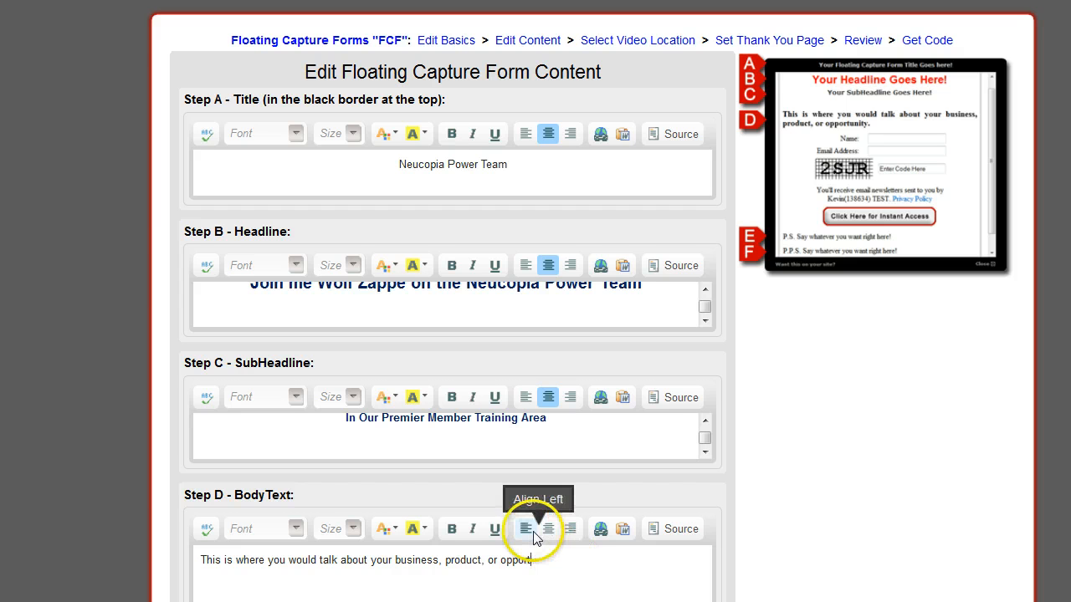
Delete the placeholder sentence about the business, product, or opportunity from the body text field.
key("BackSpace")
key("BackSpace")
key("BackSpace")
key("BackSpace")
key("BackSpace")
key("BackSpace")
key("BackSpace")
key("BackSpace")
key("BackSpace")
key("BackSpace")
key("BackSpace")
key("BackSpace")
key("BackSpace")
key("BackSpace")
key("BackSpace")
key("BackSpace")
key("BackSpace")
key("BackSpace")
key("BackSpace")
key("BackSpace")
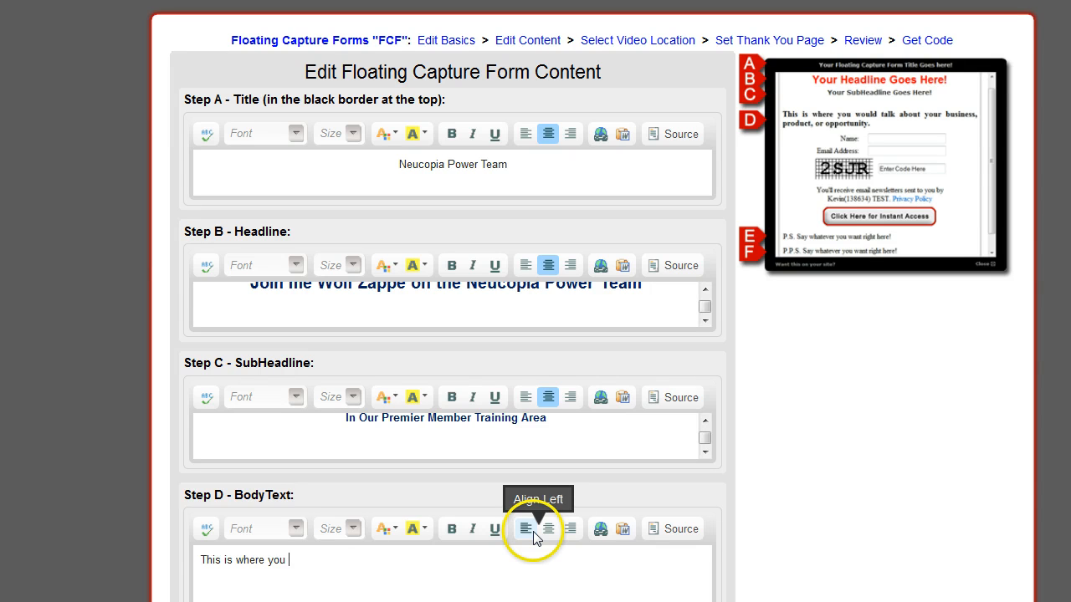
key("BackSpace")
key("BackSpace")
key("BackSpace")
key("BackSpace")
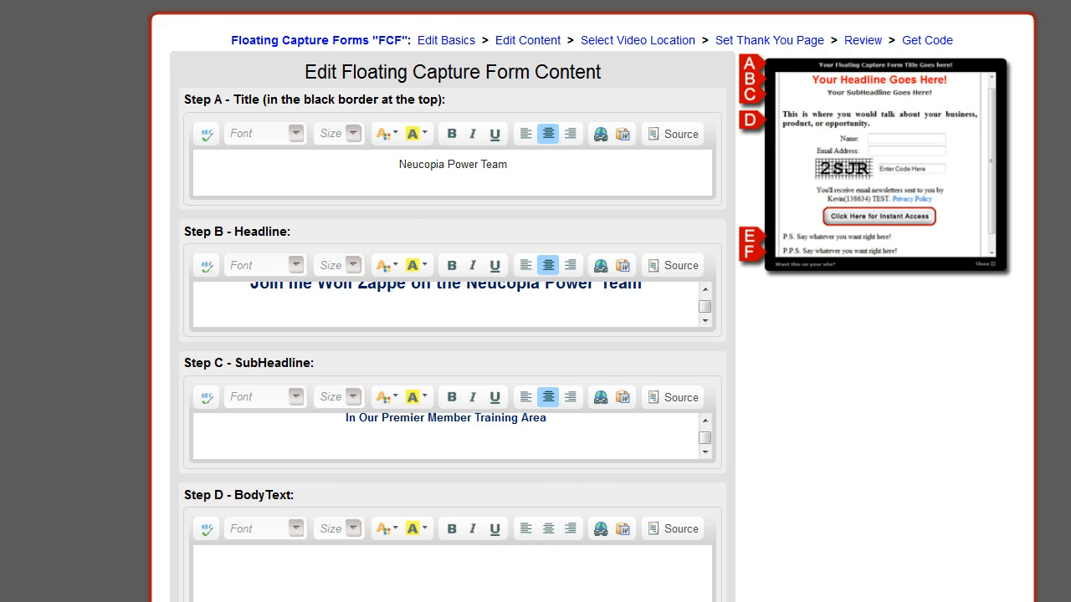
Copy the "Join me" paragraph about leaving contact information from the Word document into the body text, keeping its Word formatting.
left_click(132, 507)
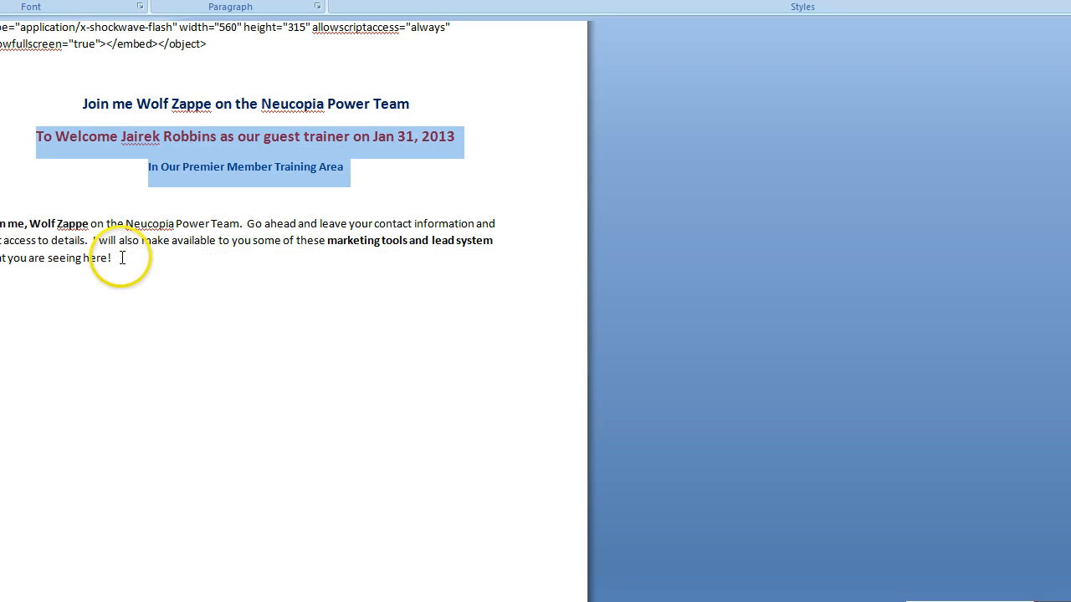
left_click_drag(123, 258, 2, 222)
right_click(45, 245)
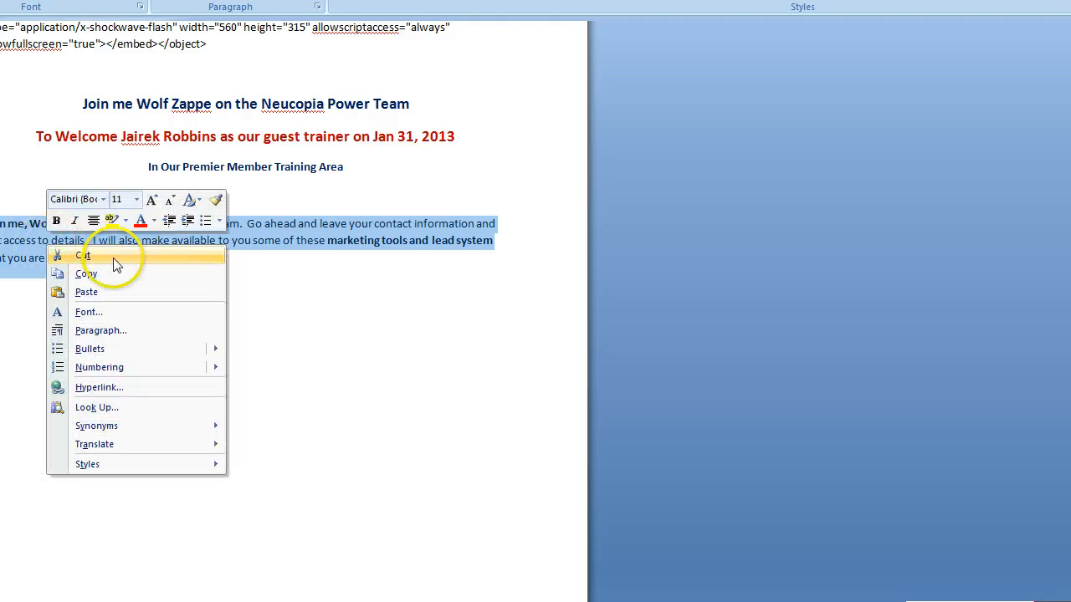
left_click(90, 271)
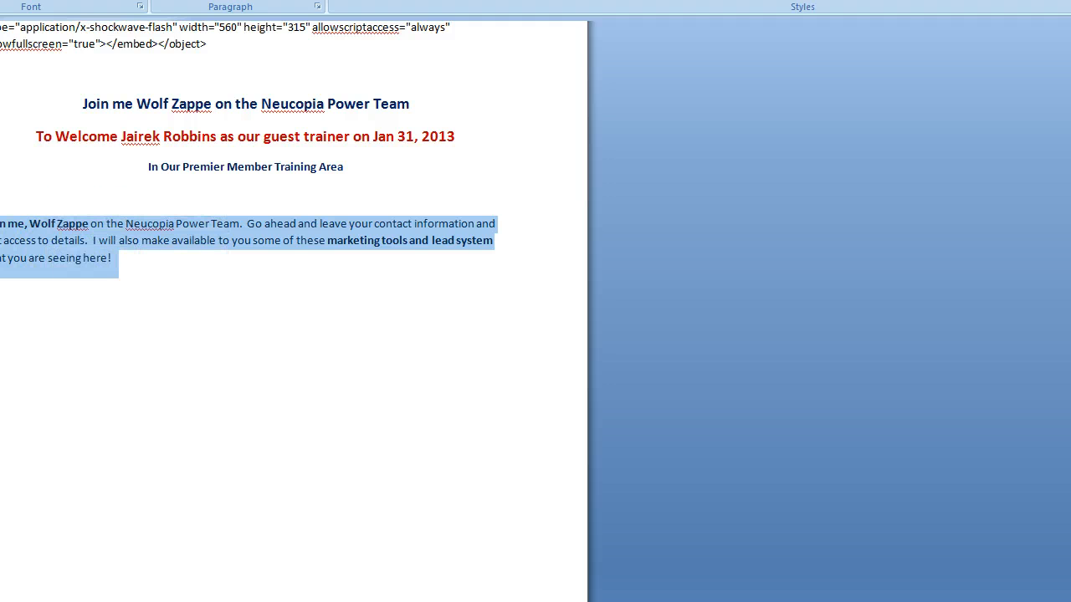
key("alt+Tab")
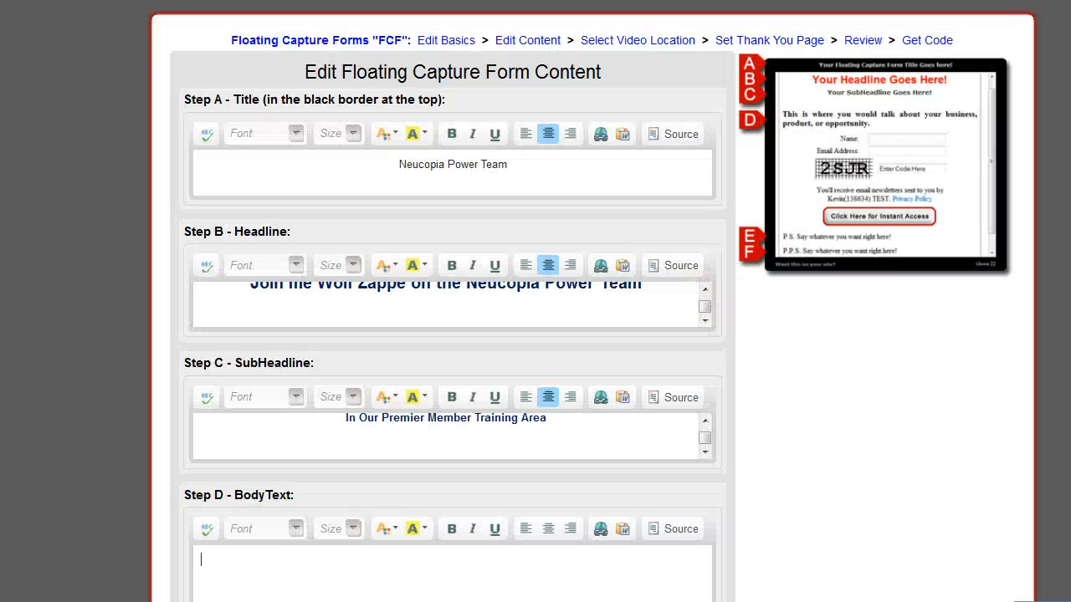
left_click(211, 563)
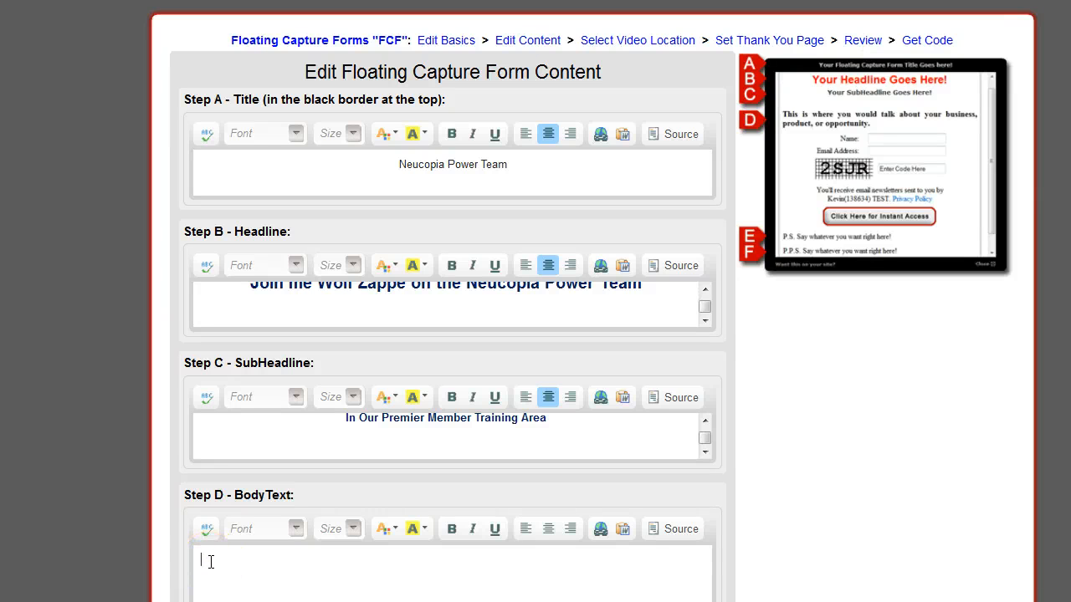
key("ctrl+v")
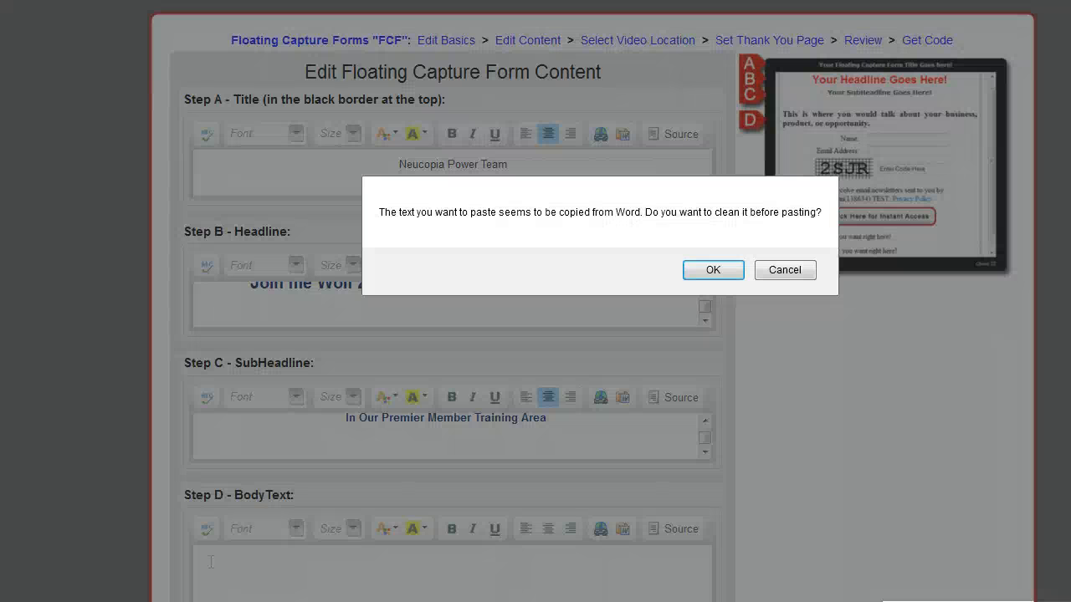
left_click(782, 270)
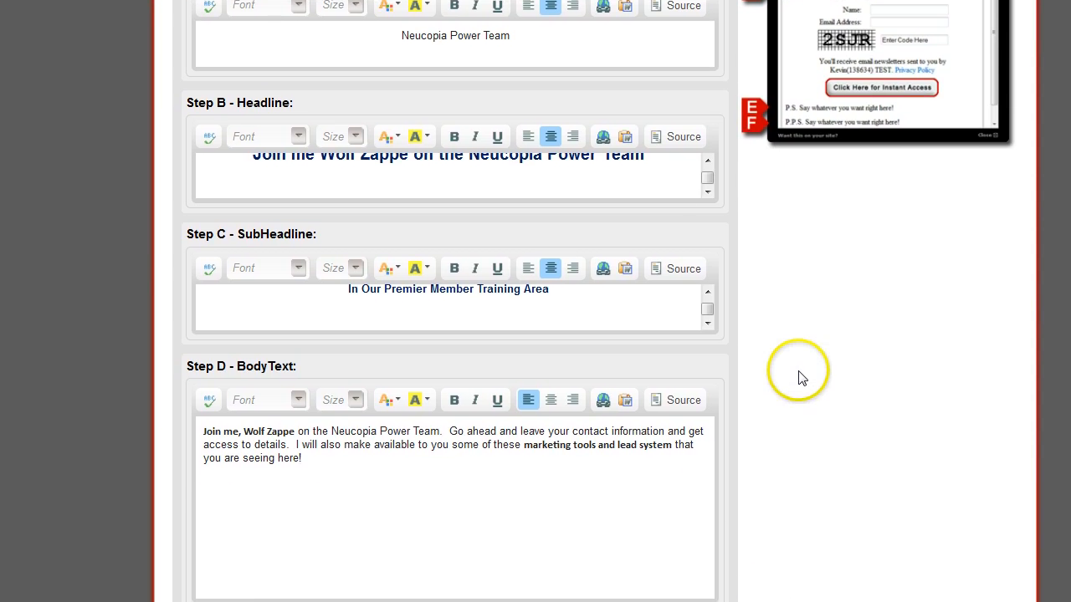
Replace the PS placeholder with "P.S. Get your free lead generation system here".
scroll(801, 376, "down", 3)
scroll(799, 377, "down", 1)
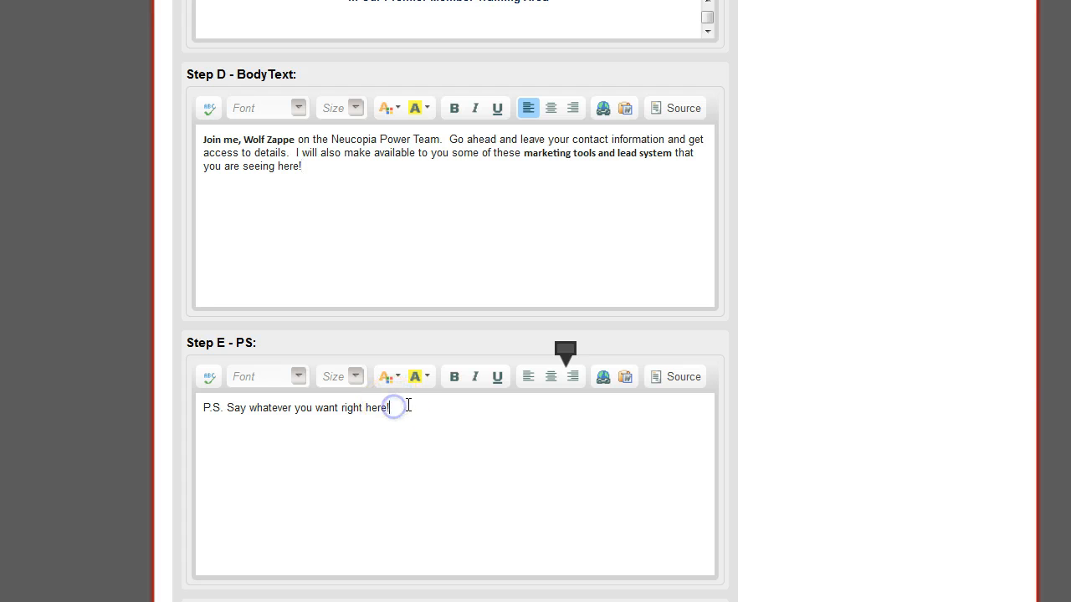
key("BackSpace")
key("BackSpace")
key("BackSpace")
key("BackSpace")
key("BackSpace")
key("BackSpace")
key("BackSpace")
key("BackSpace")
key("BackSpace")
key("BackSpace")
key("BackSpace")
key("BackSpace")
key("BackSpace")
key("BackSpace")
key("BackSpace")
key("BackSpace")
key("BackSpace")
key("BackSpace")
key("BackSpace")
key("BackSpace")
key("BackSpace")
key("BackSpace")
key("BackSpace")
key("BackSpace")
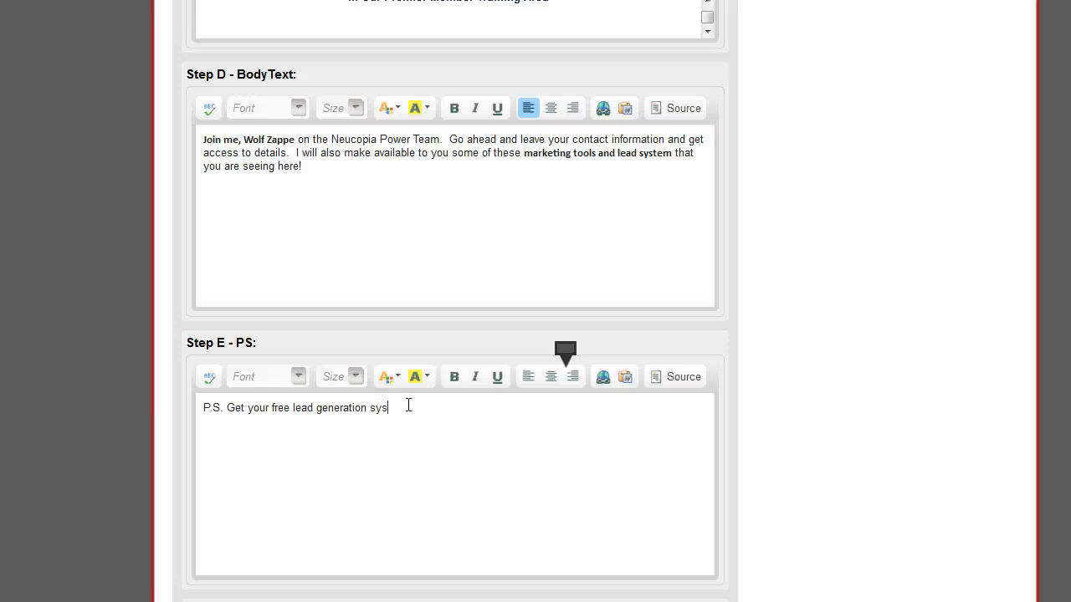
type("here")
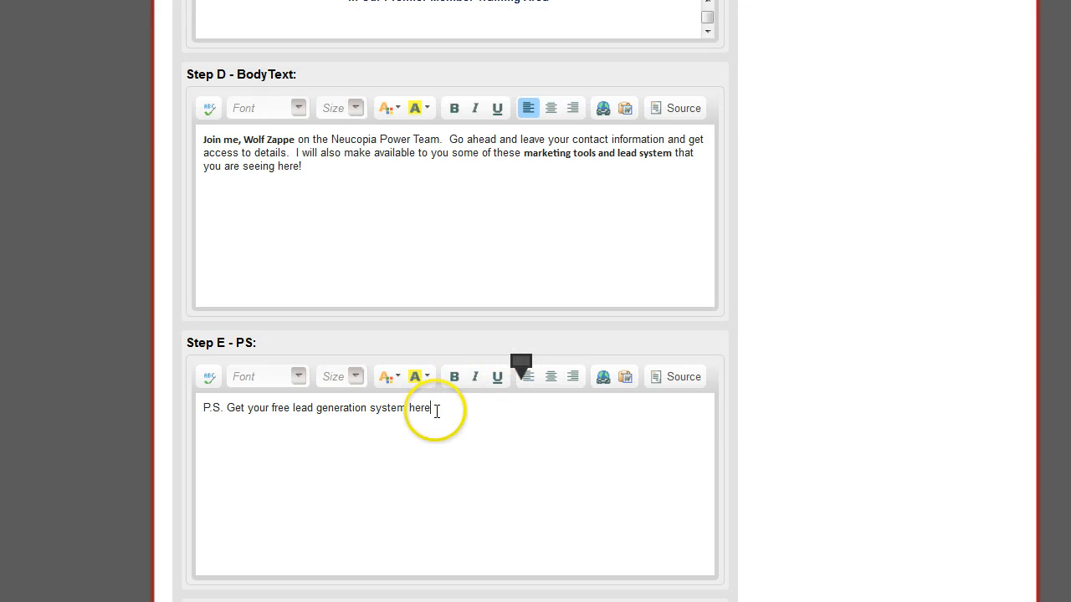
left_click_drag(440, 408, 430, 408)
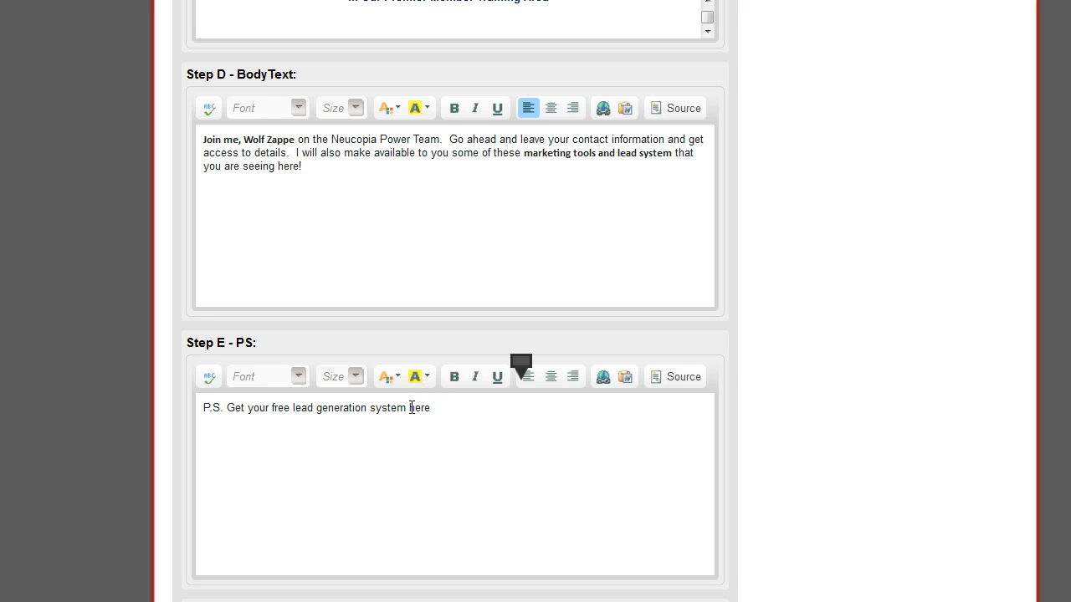
left_click_drag(409, 407, 466, 402)
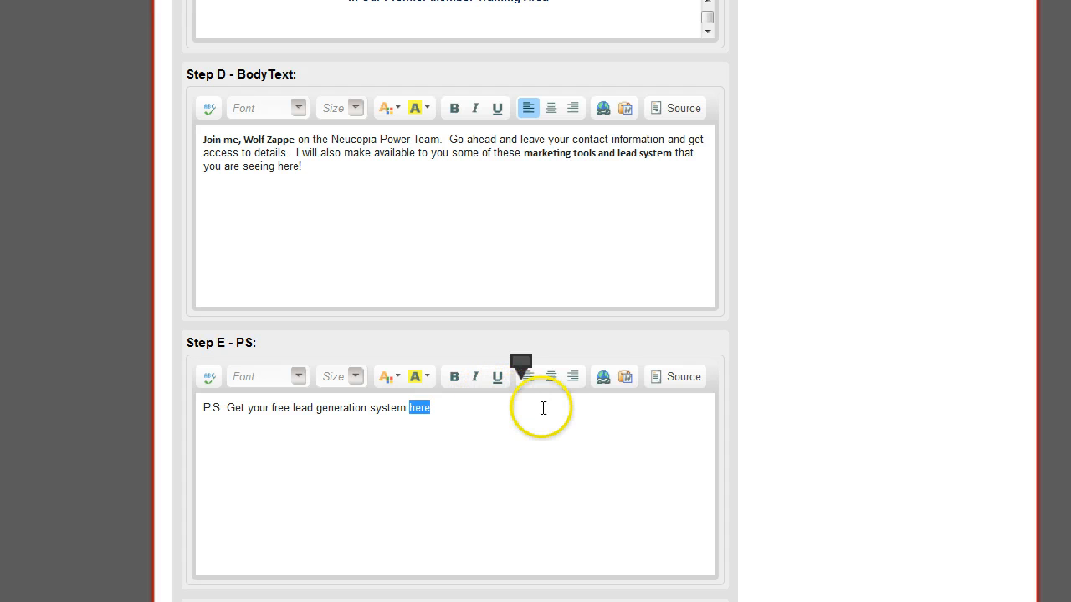
left_click(603, 377)
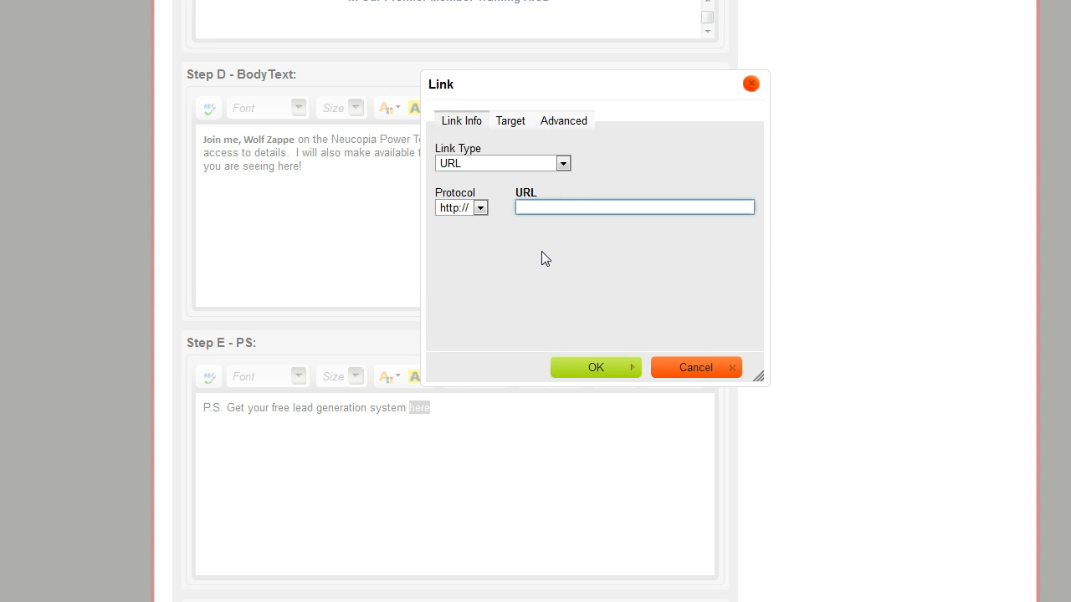
type("betterwebmarketingto")
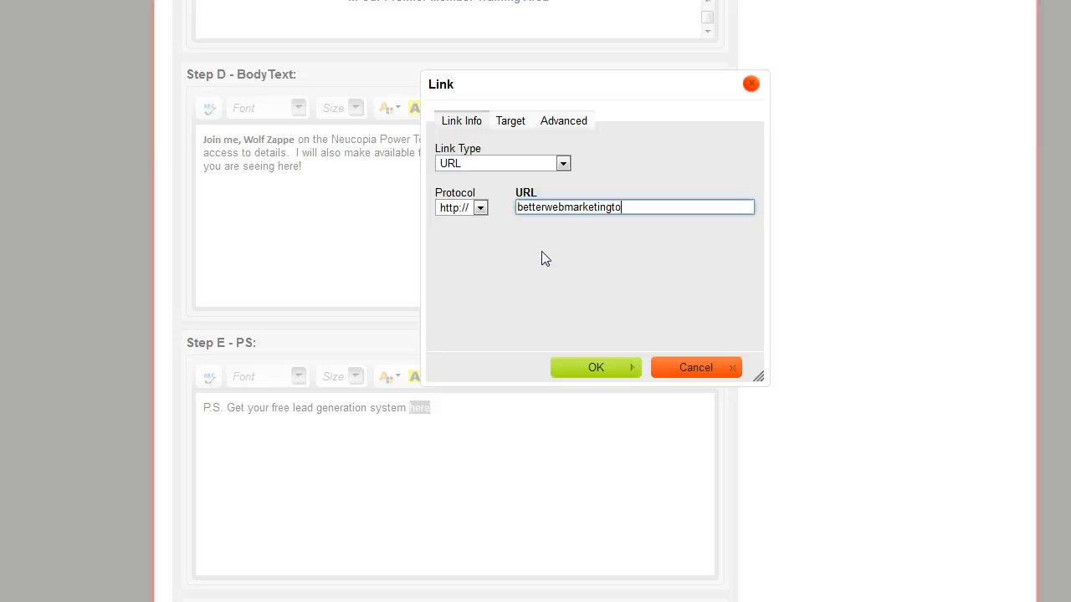
type("ols.com")
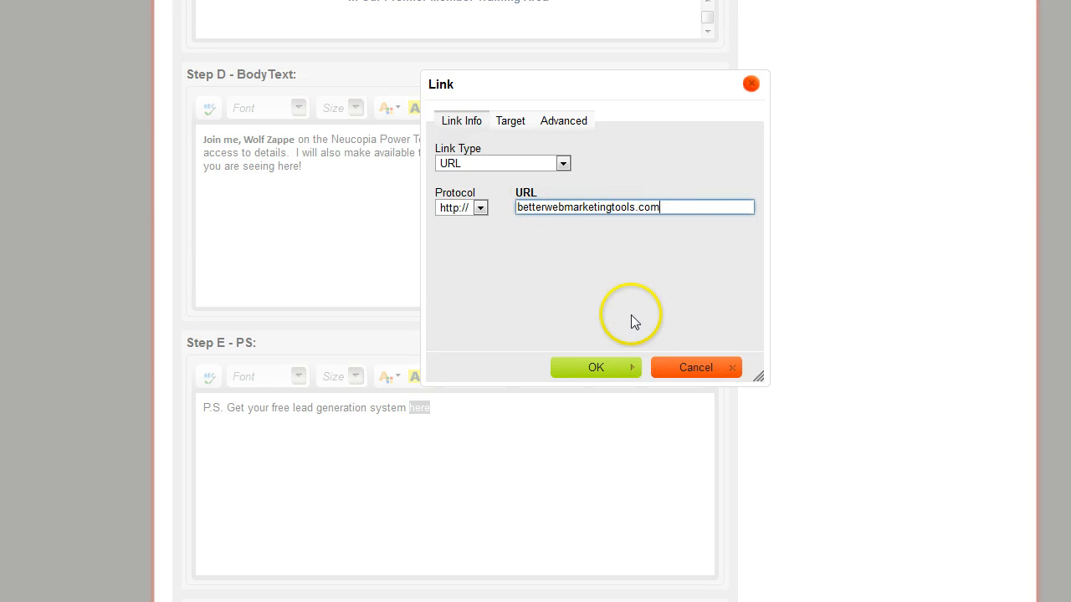
left_click(591, 367)
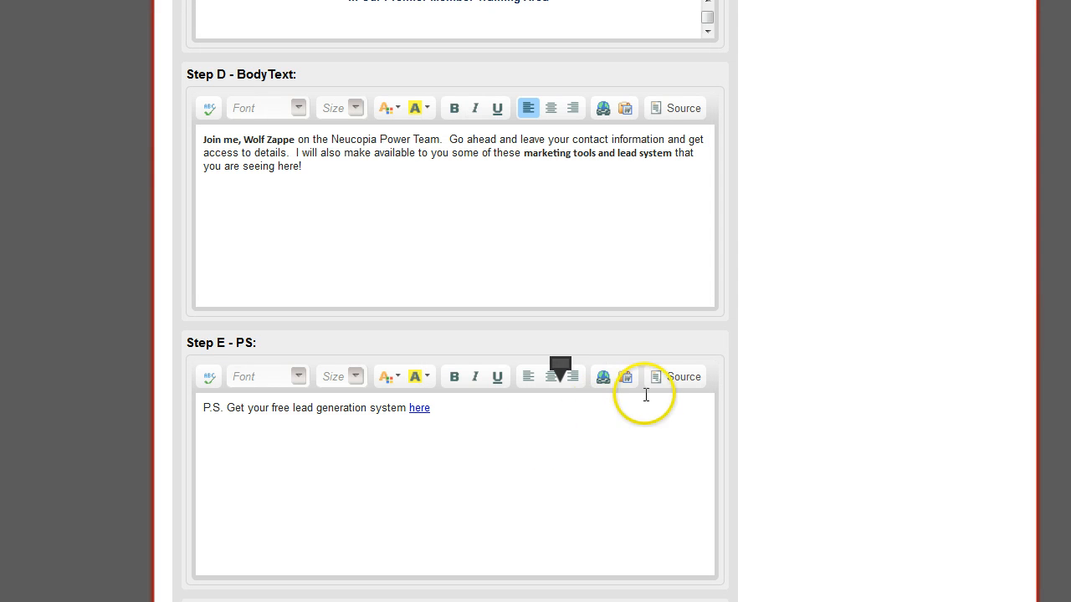
Clear the placeholder text from the PPS field and save the form content to continue to the video setup.
scroll(816, 369, "down", 3)
scroll(787, 368, "down", 3)
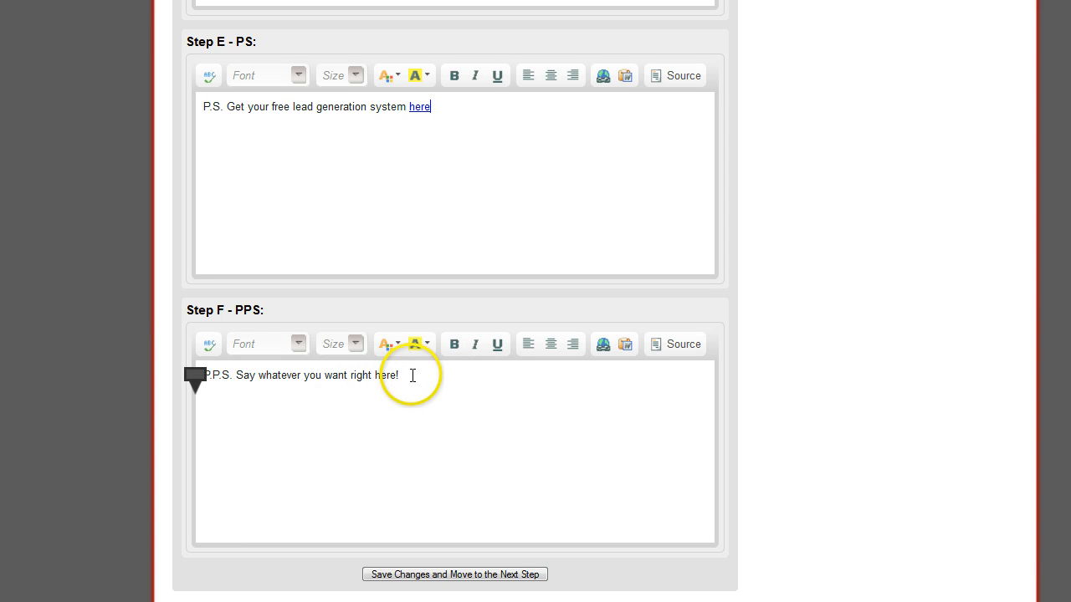
left_click_drag(407, 375, 166, 397)
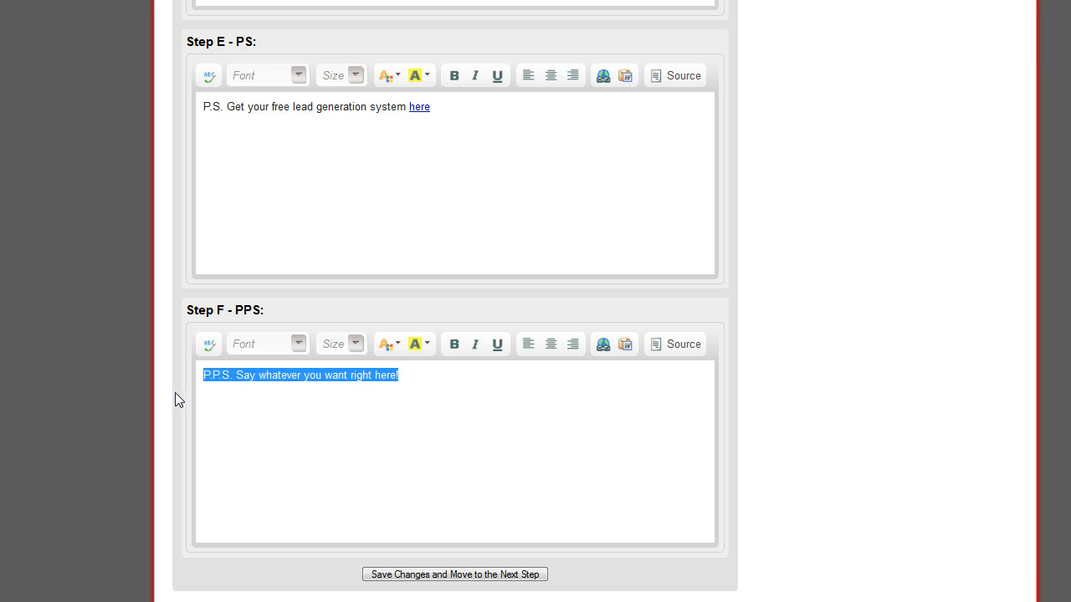
key("BackSpace")
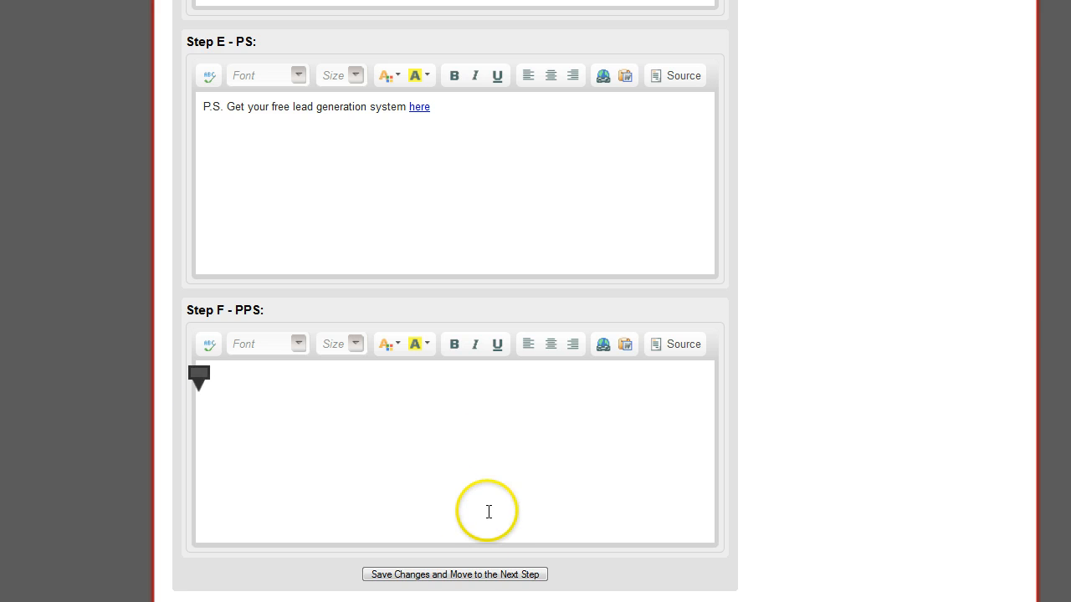
left_click(440, 575)
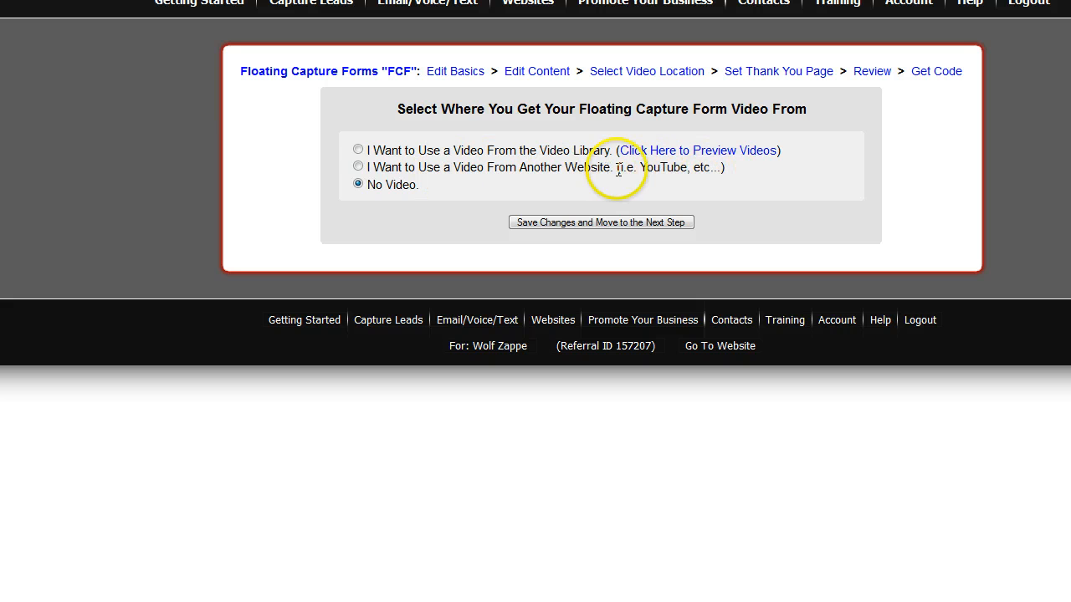
Set the form's video source to another website and save the choice.
left_click(358, 166)
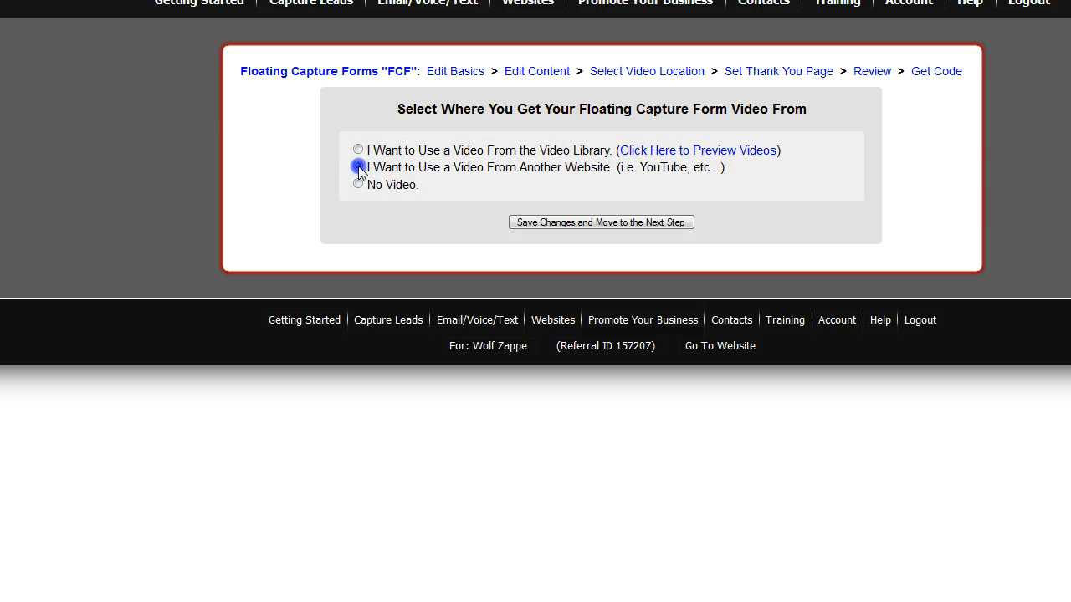
left_click(576, 223)
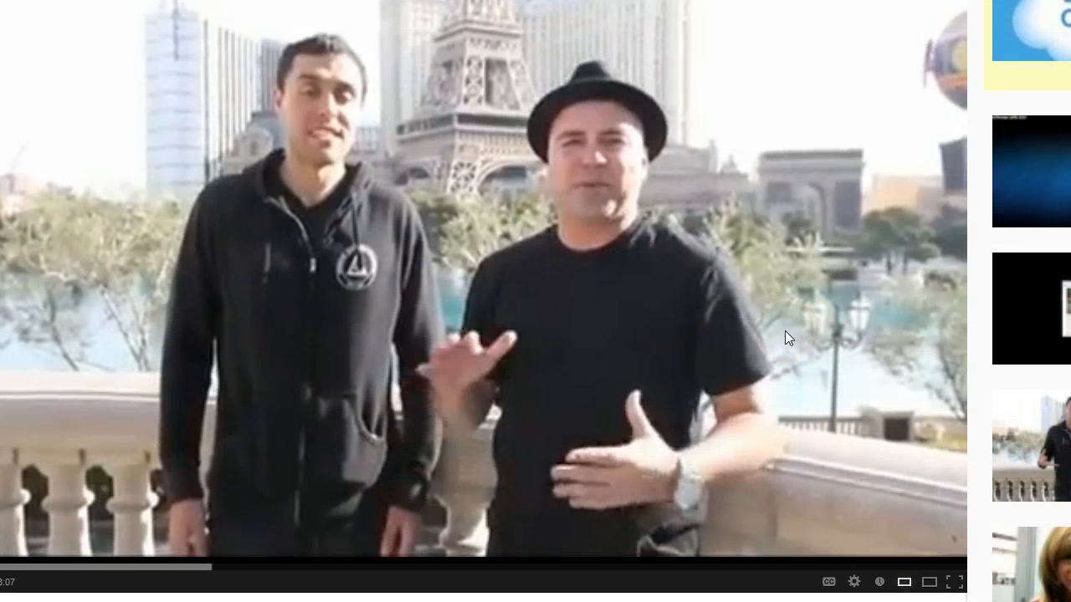
On YouTube, copy the full embed code of the Neucopia Premier Trainer video.
scroll(785, 332, "down", 3)
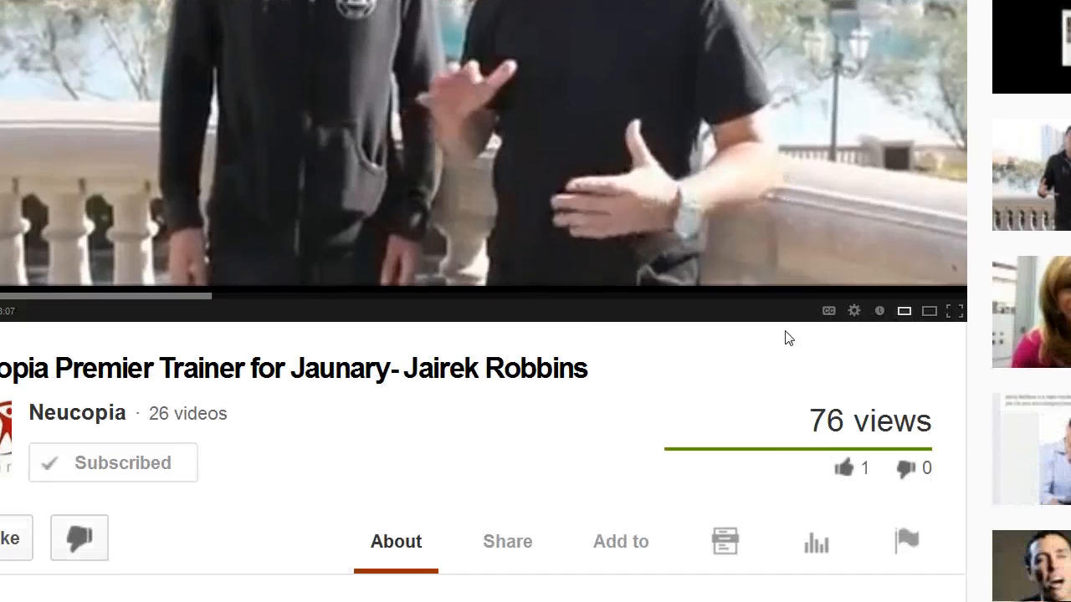
scroll(787, 337, "down", 2)
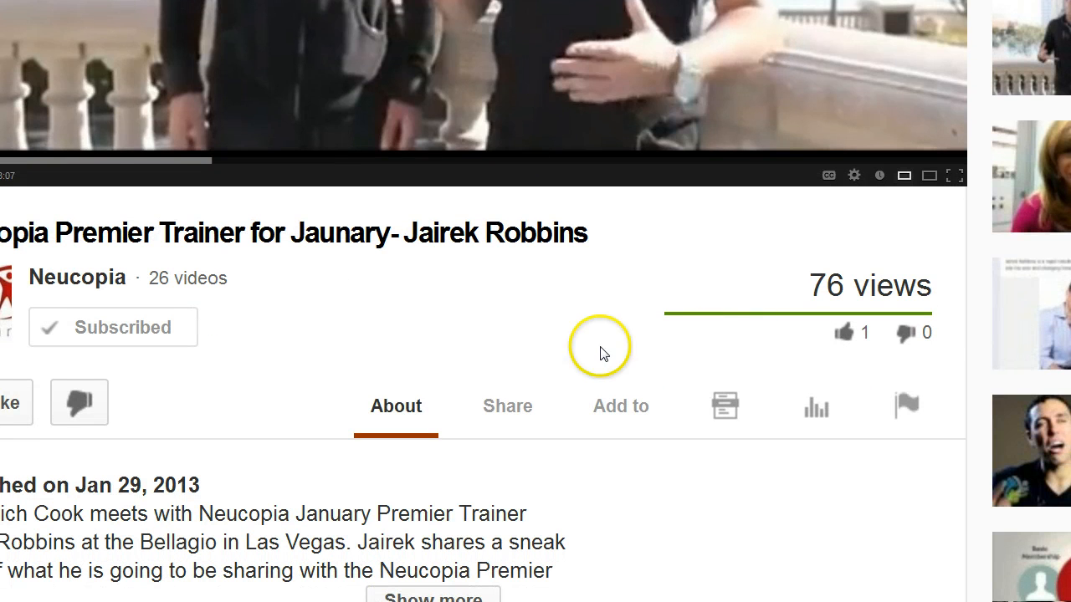
left_click(506, 407)
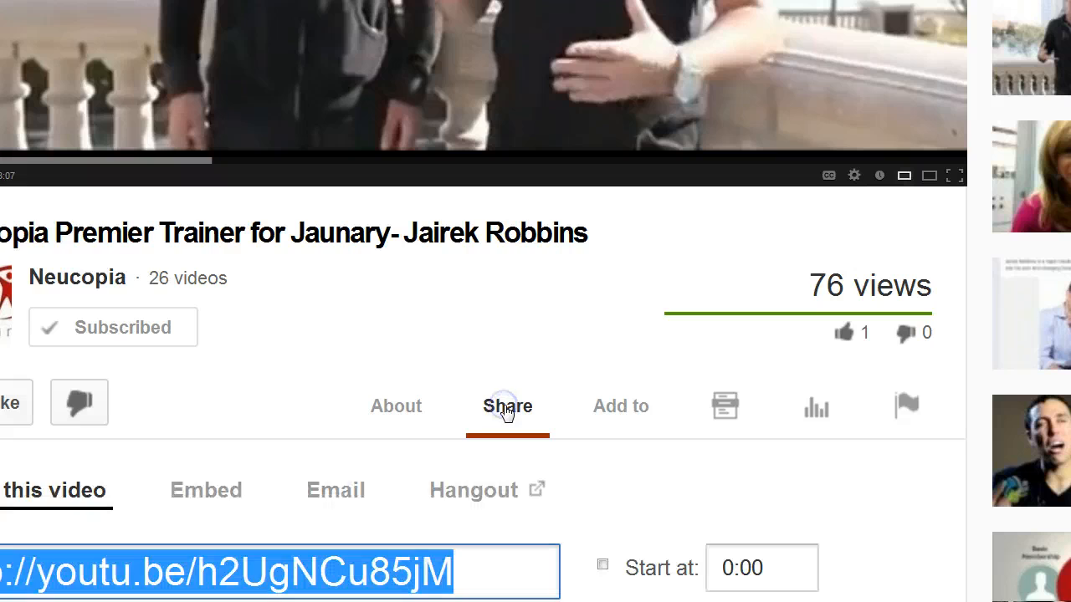
scroll(617, 347, "down", 3)
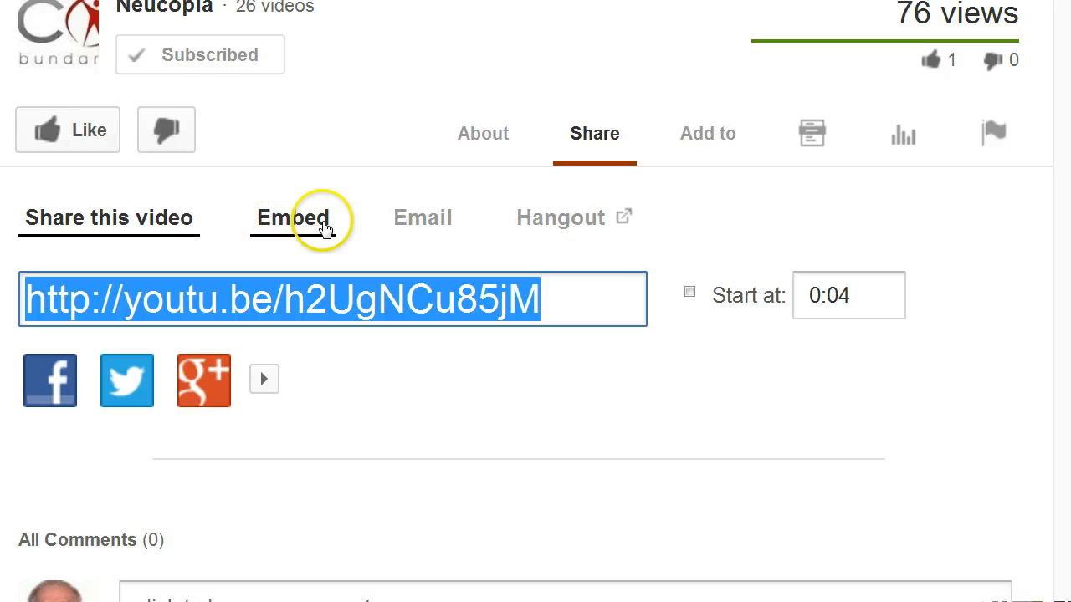
left_click(299, 224)
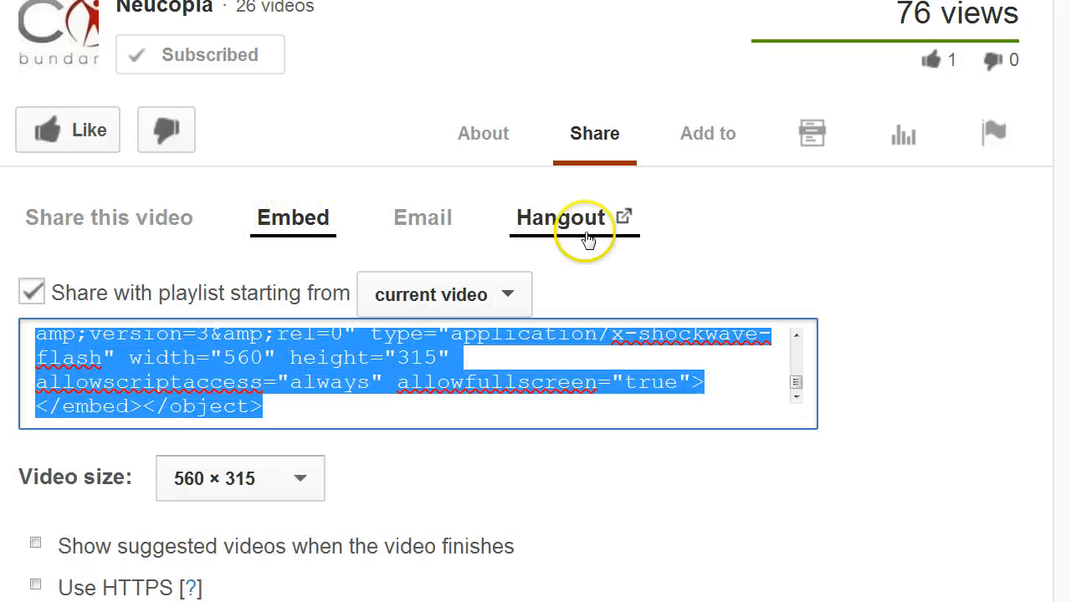
scroll(858, 232, "down", 3)
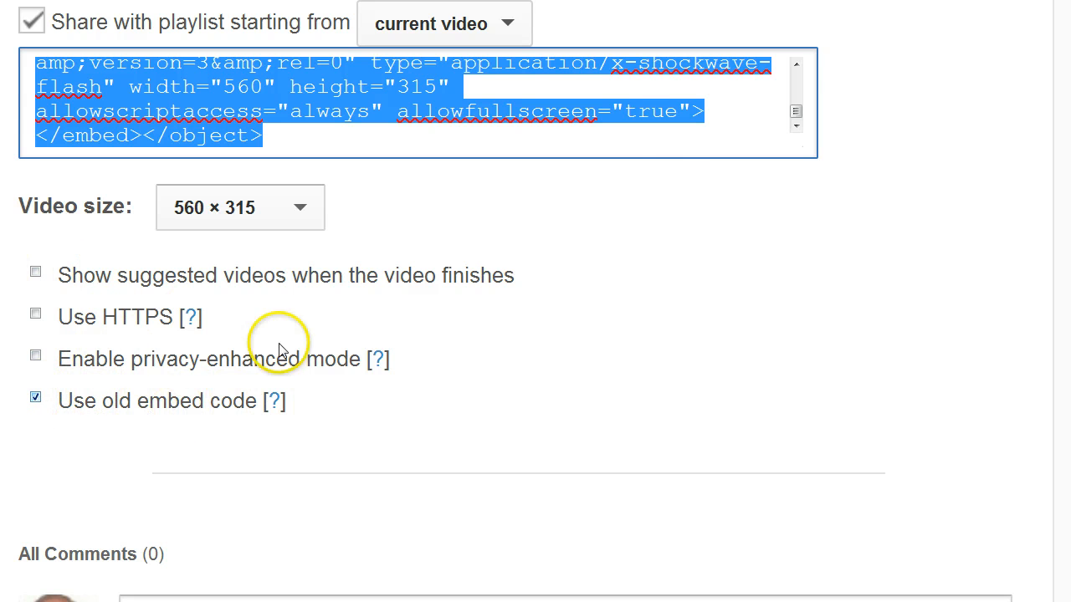
left_click_drag(797, 111, 803, 72)
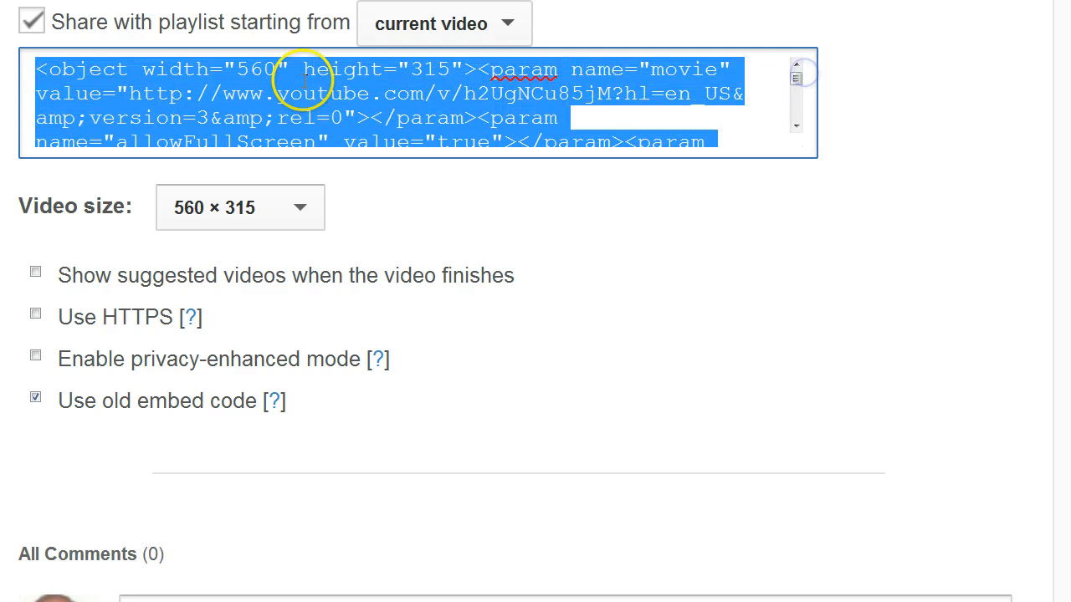
right_click(246, 99)
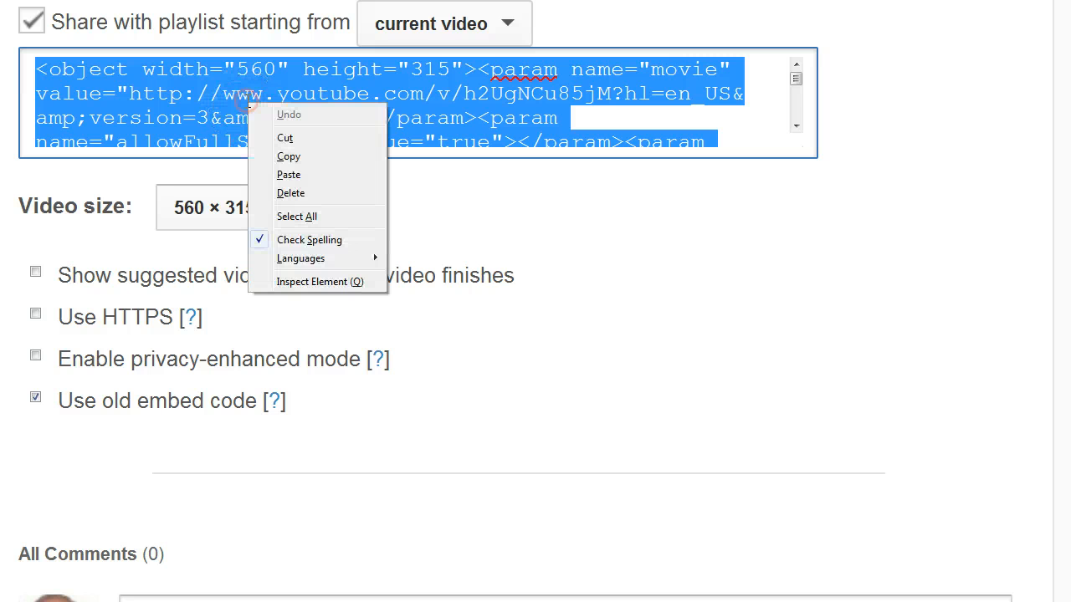
left_click(289, 156)
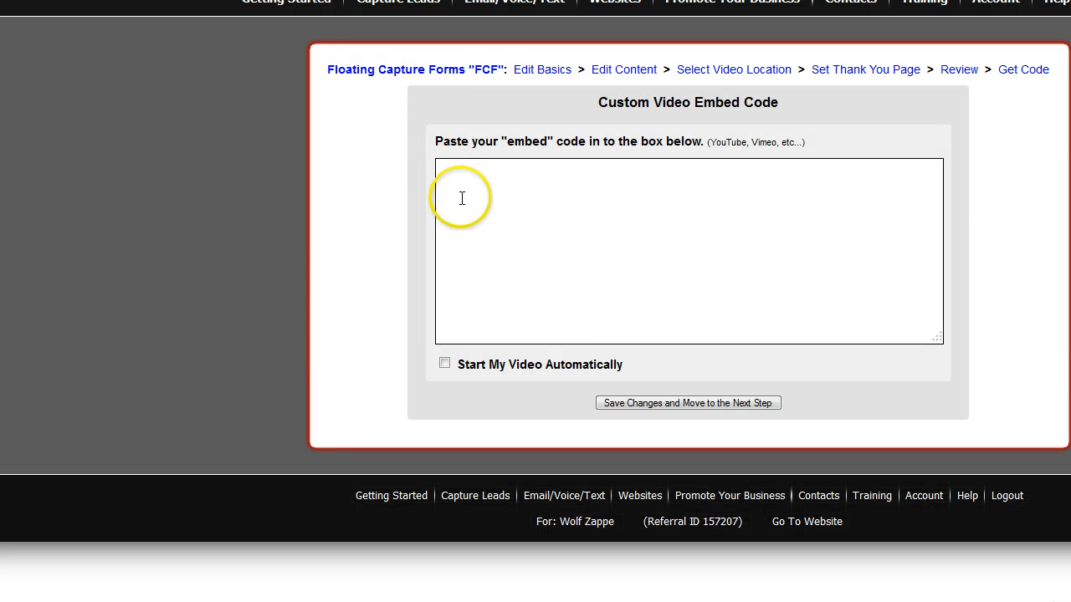
Paste the copied embed code as the custom video, make it start automatically, and save the video settings.
right_click(447, 172)
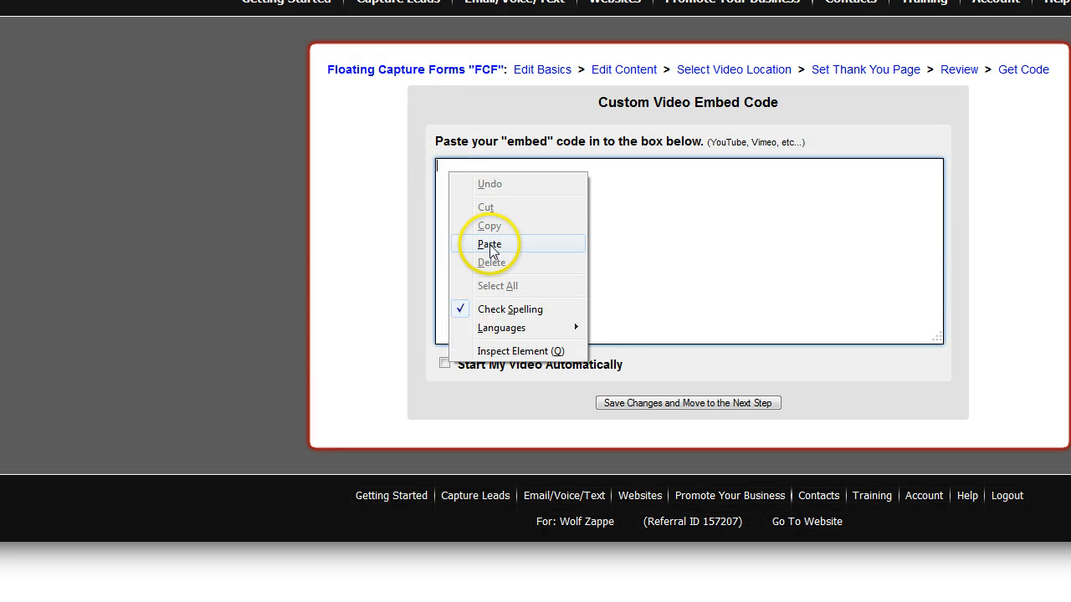
left_click(489, 243)
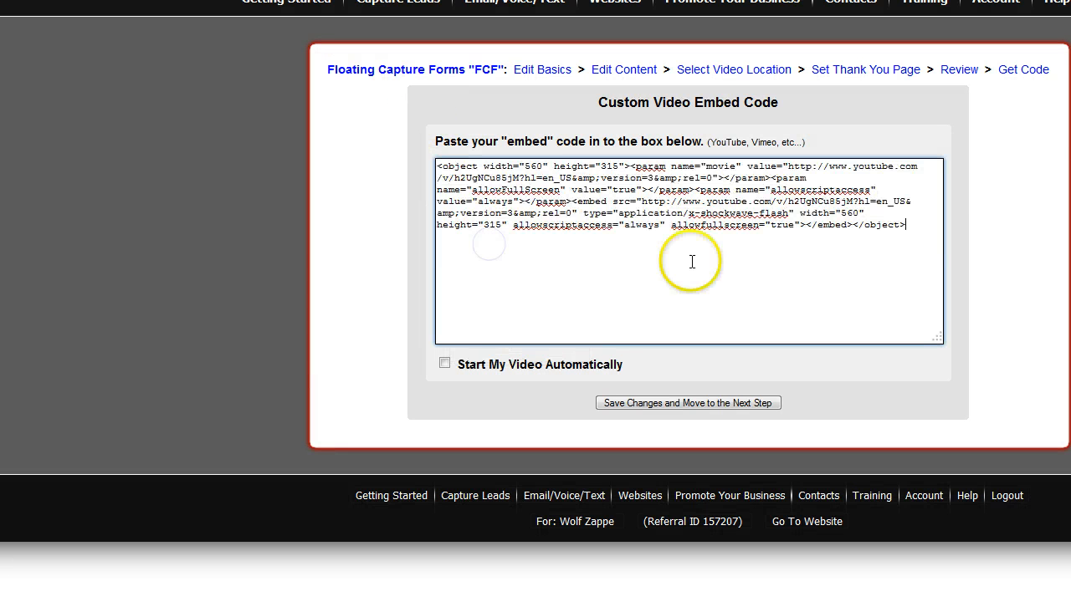
left_click(444, 364)
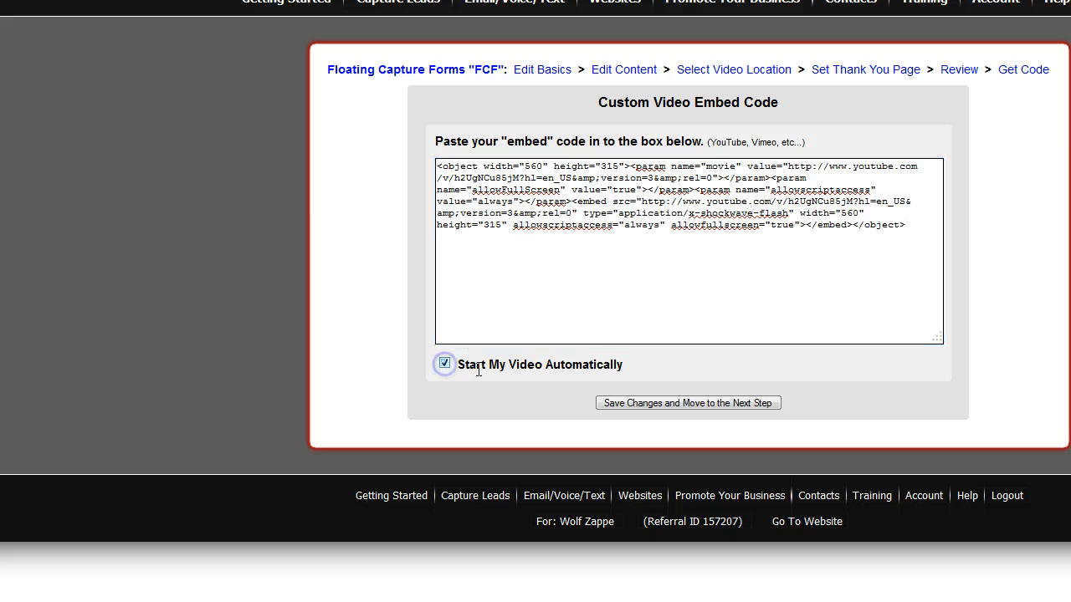
left_click(663, 404)
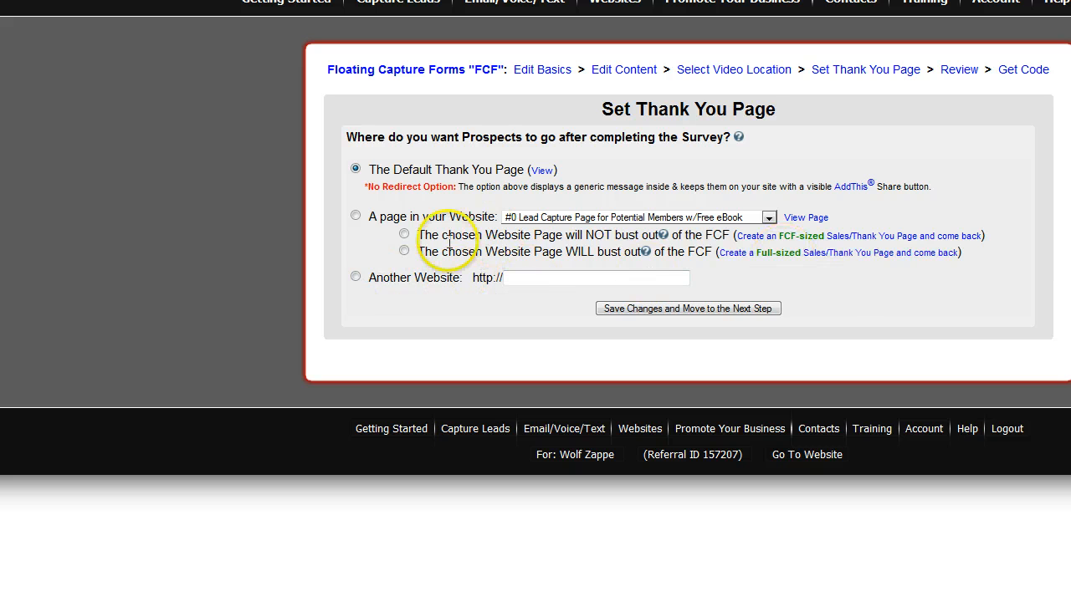
Set the thank you page to the other website earnmoneysystem.neucopia.com and save it.
left_click(355, 279)
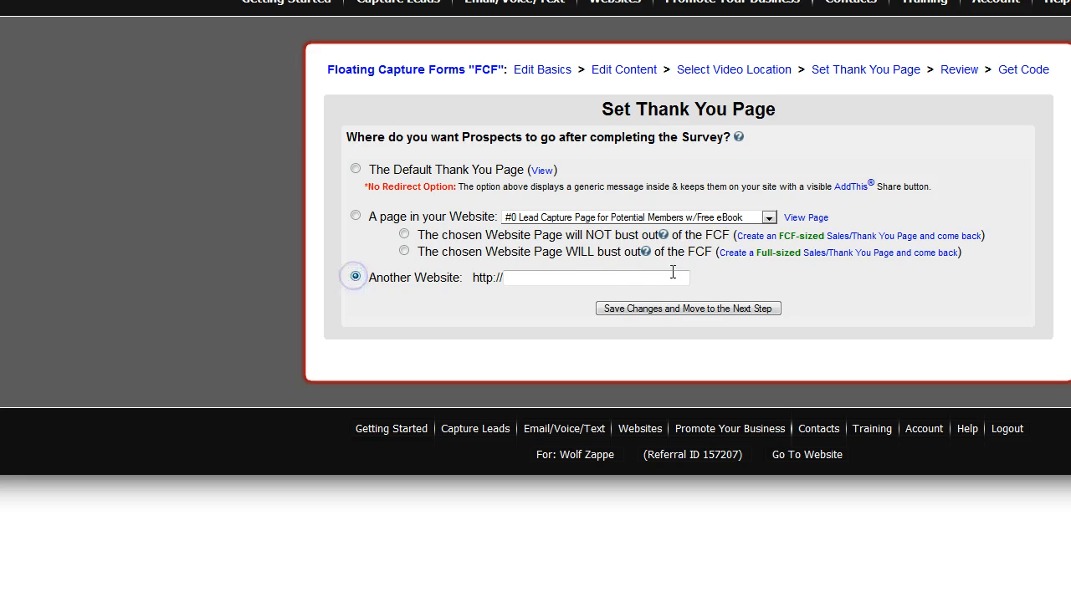
left_click(517, 277)
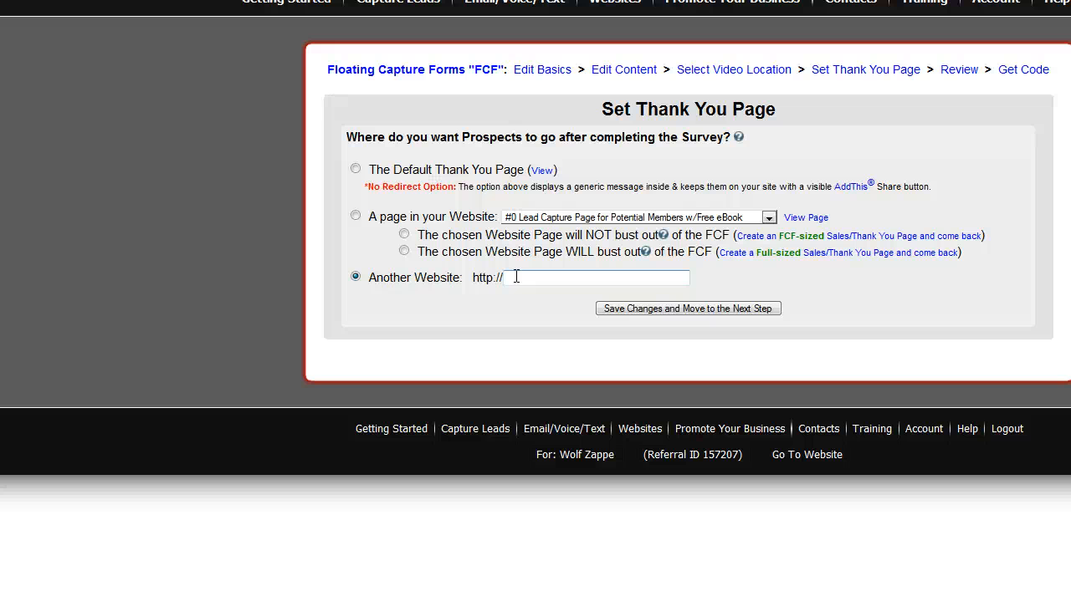
left_click(513, 278)
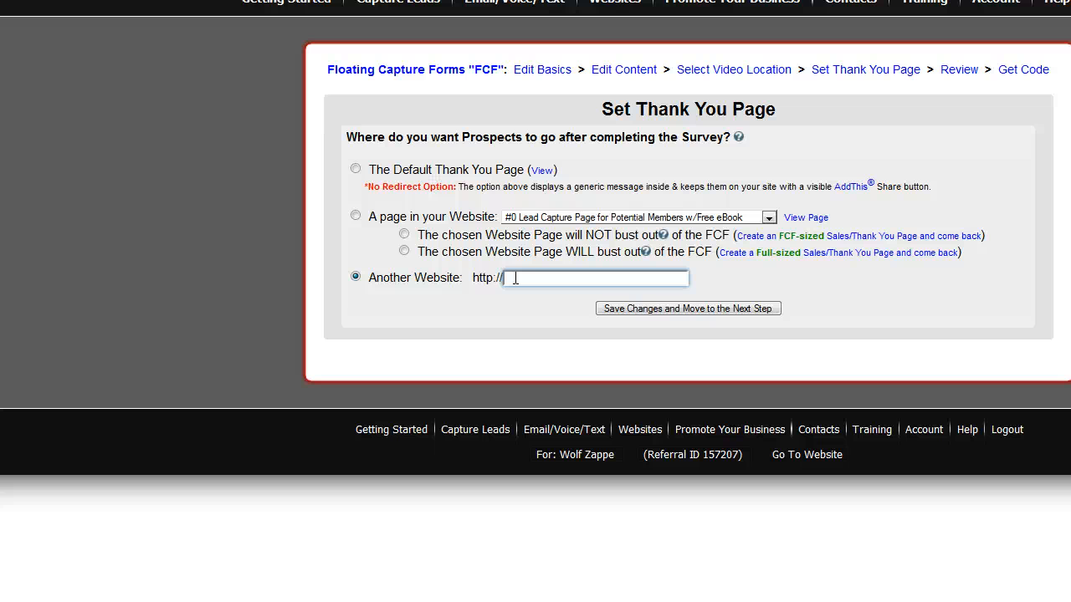
type("ea")
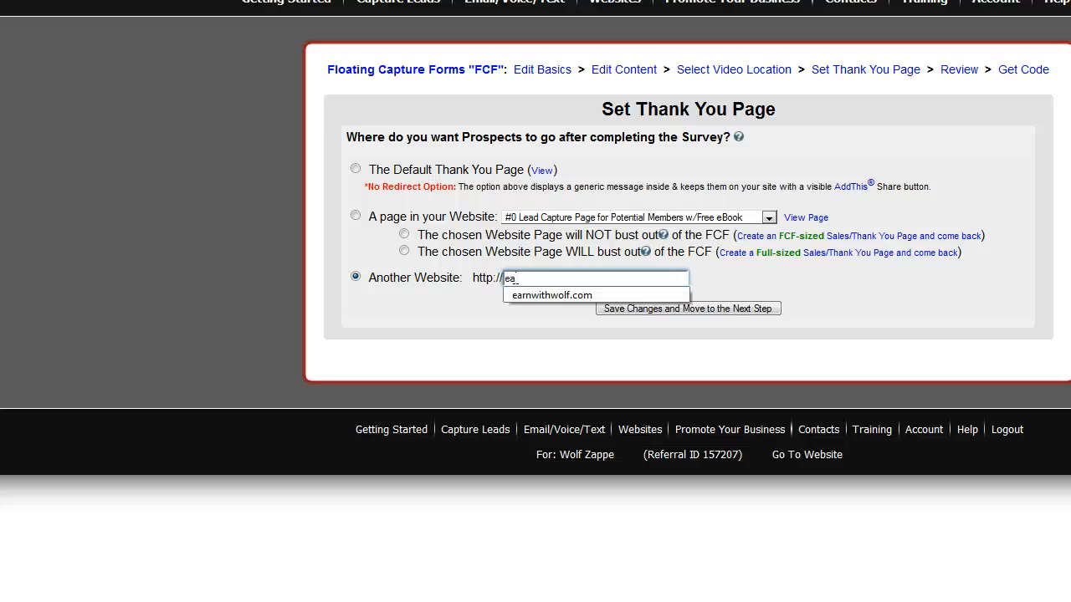
type("rnmoneysystem")
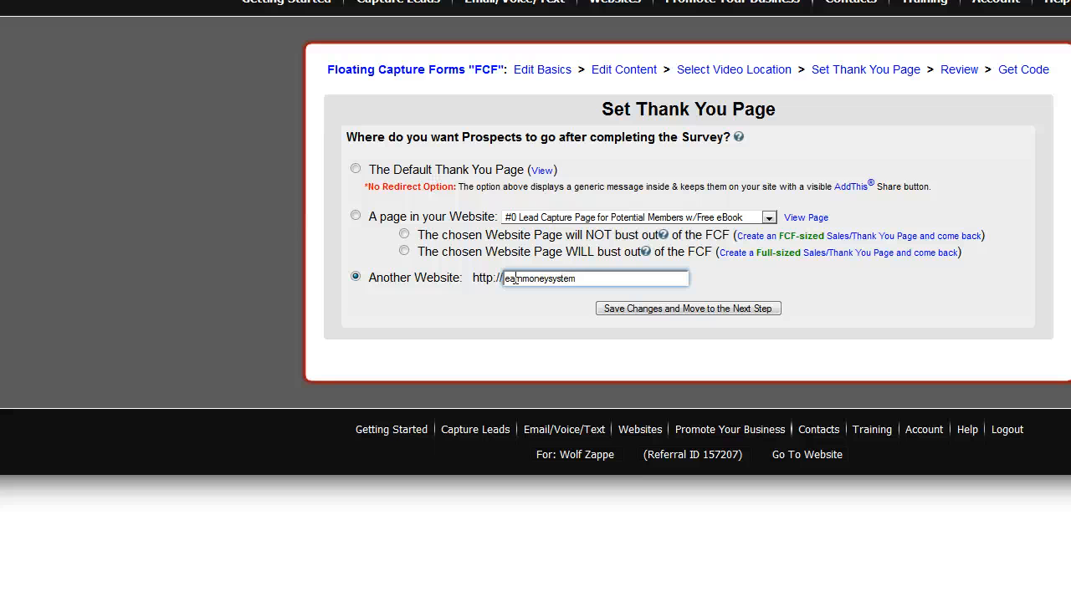
type(".neucopia.com")
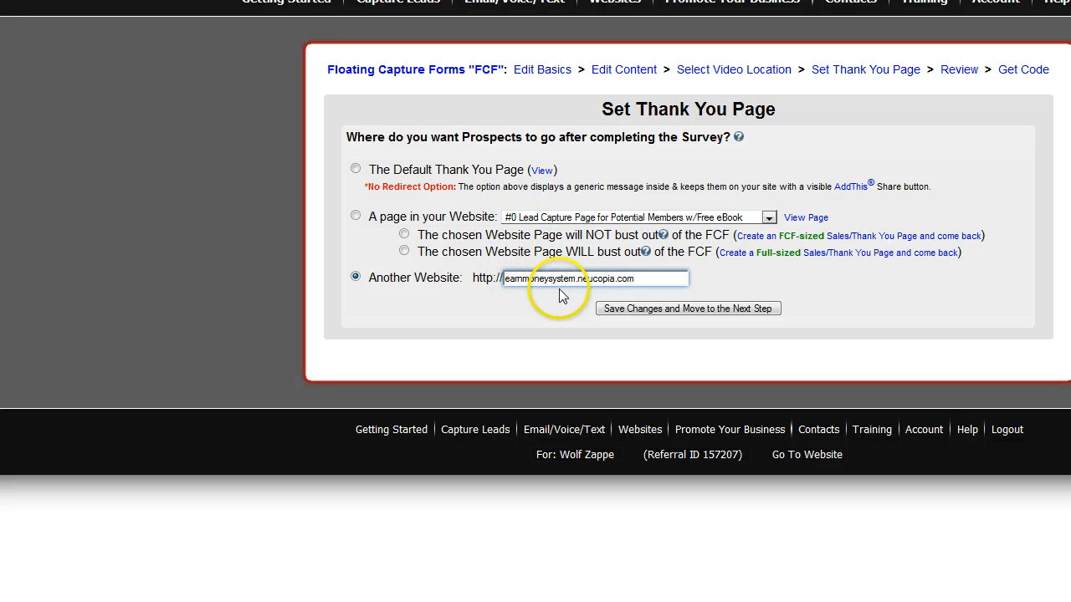
left_click(670, 310)
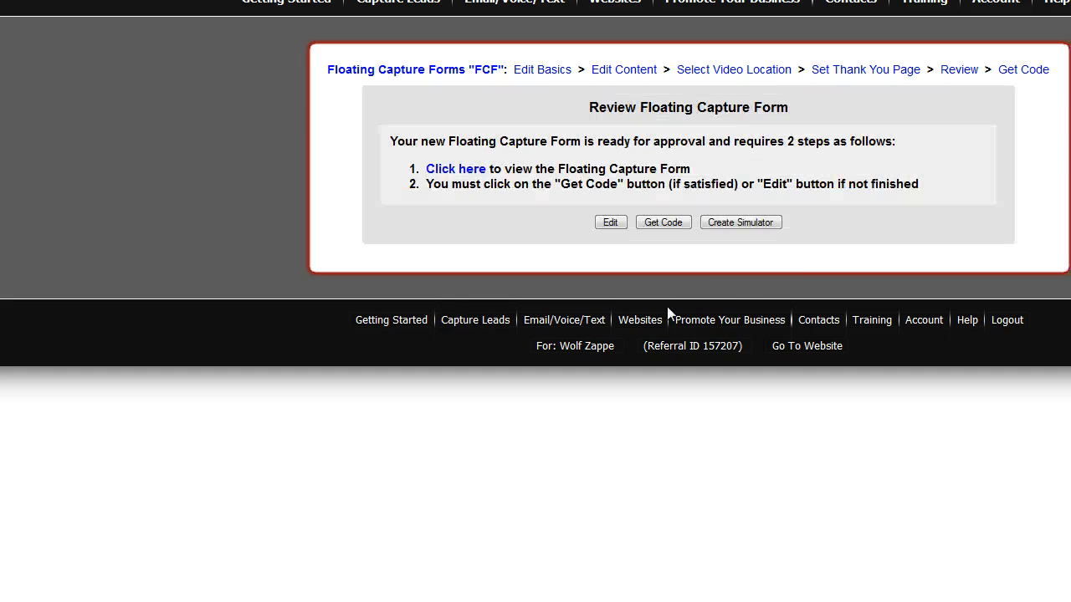
View the finished floating capture form and check its headlines, video, body text, contact fields and PS line.
left_click(447, 172)
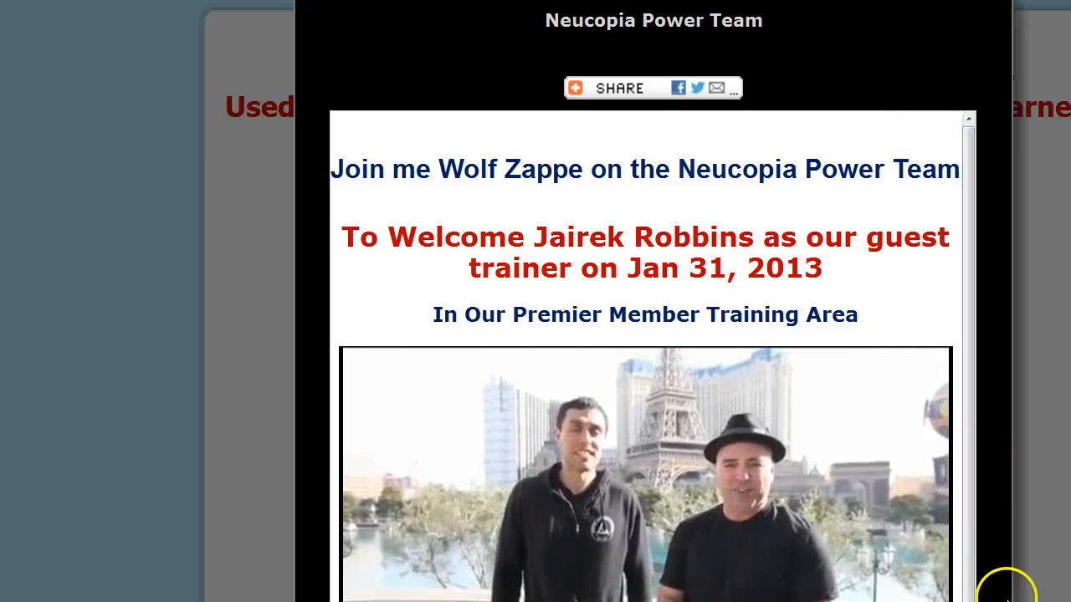
scroll(1004, 585, "down", 1)
scroll(1029, 598, "down", 4)
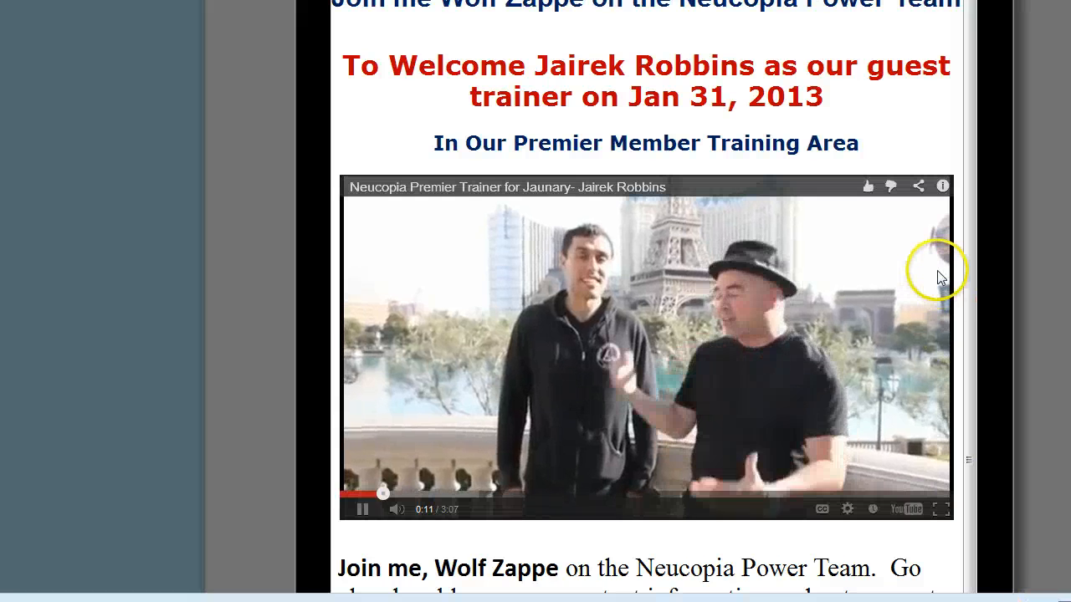
scroll(946, 280, "down", 1)
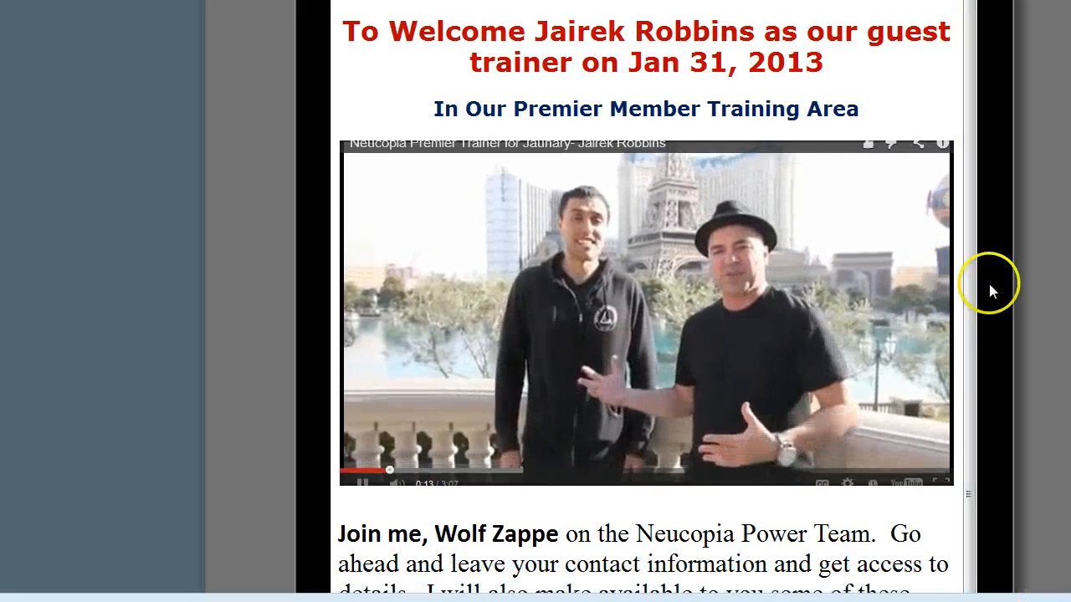
scroll(987, 287, "down", 7)
scroll(1037, 264, "up", 4)
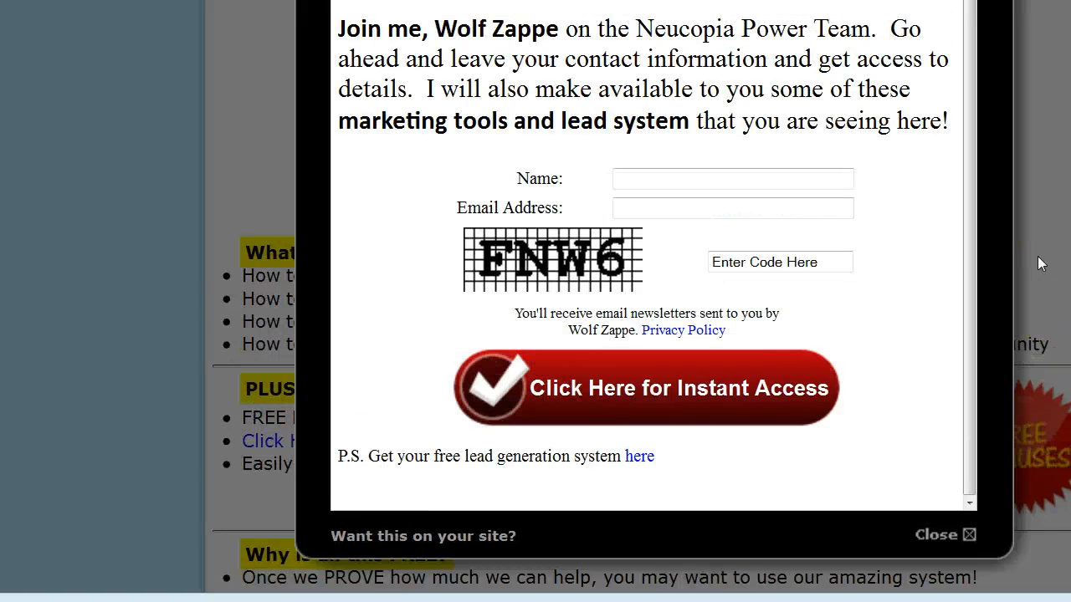
scroll(1037, 265, "up", 2)
scroll(1040, 263, "up", 5)
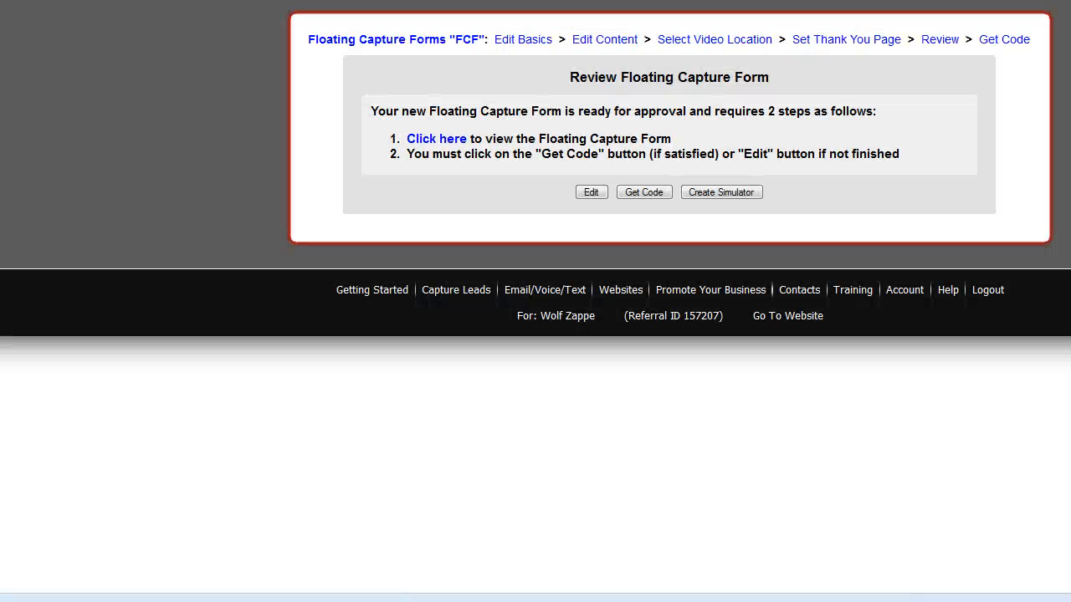
Generate the finished floating capture form's website code, return to the form list and start a simulator for the JR form.
left_click(643, 192)
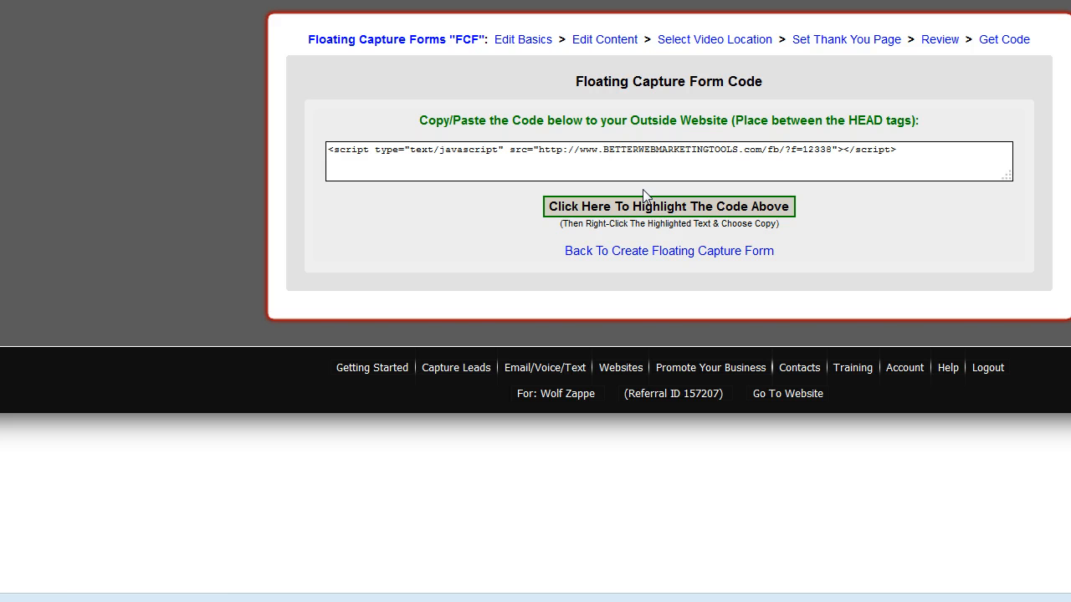
left_click(672, 253)
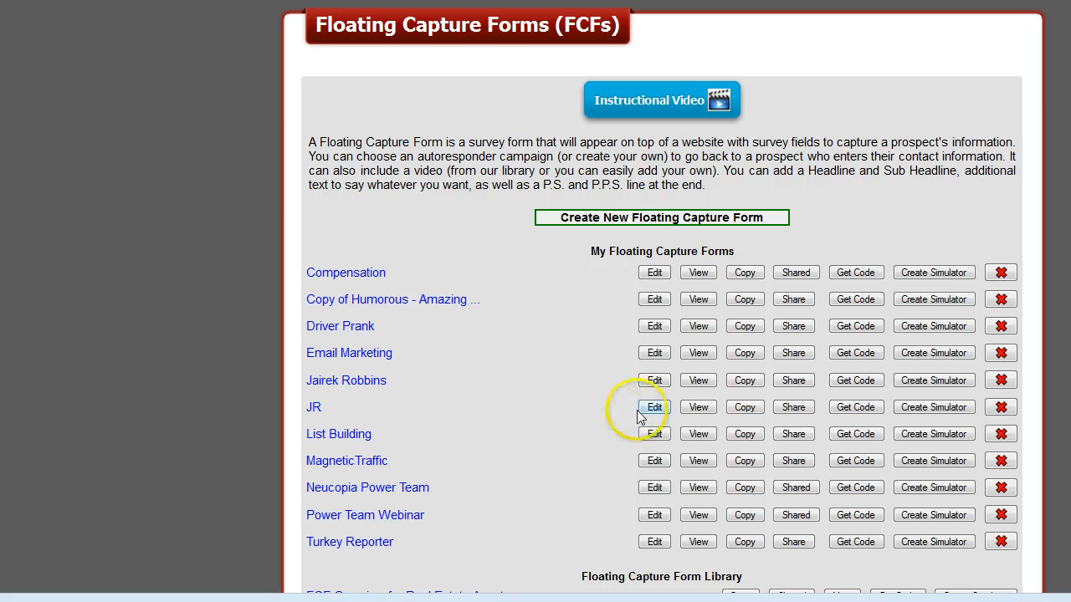
left_click(939, 408)
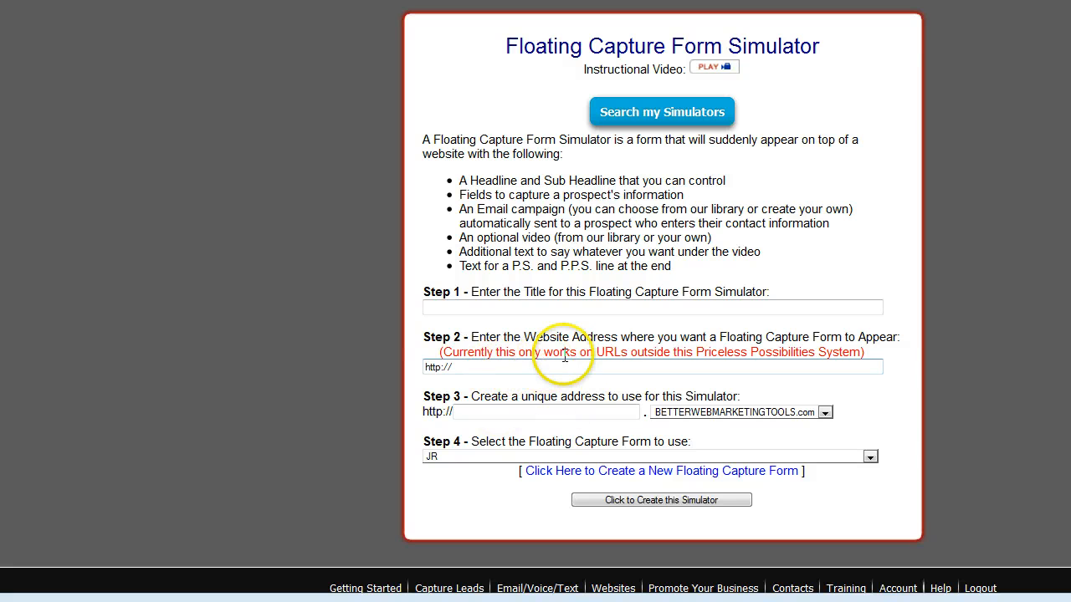
left_click(427, 311)
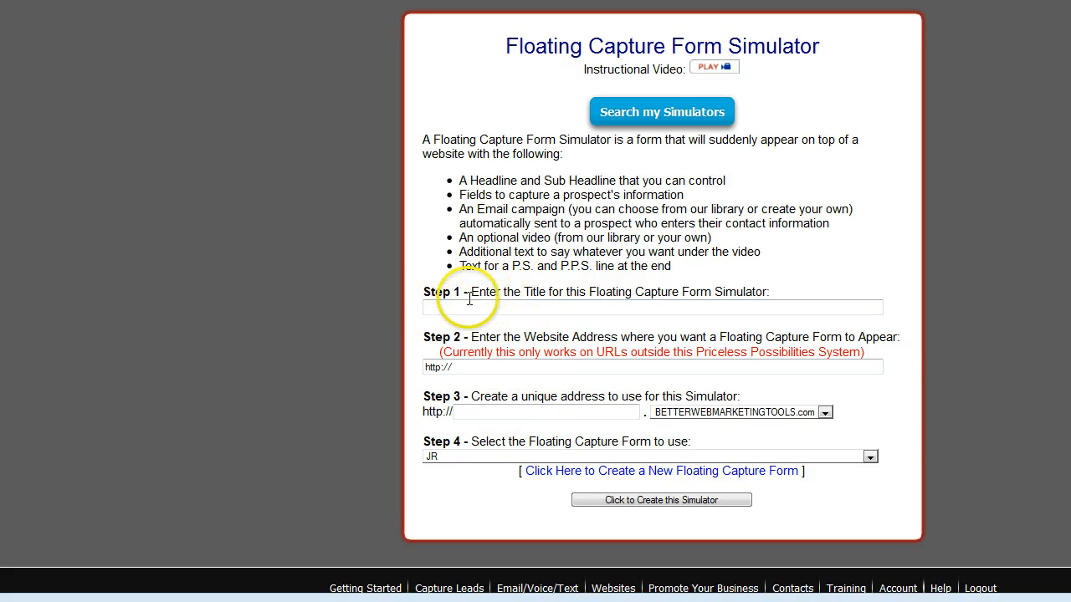
left_click(442, 308)
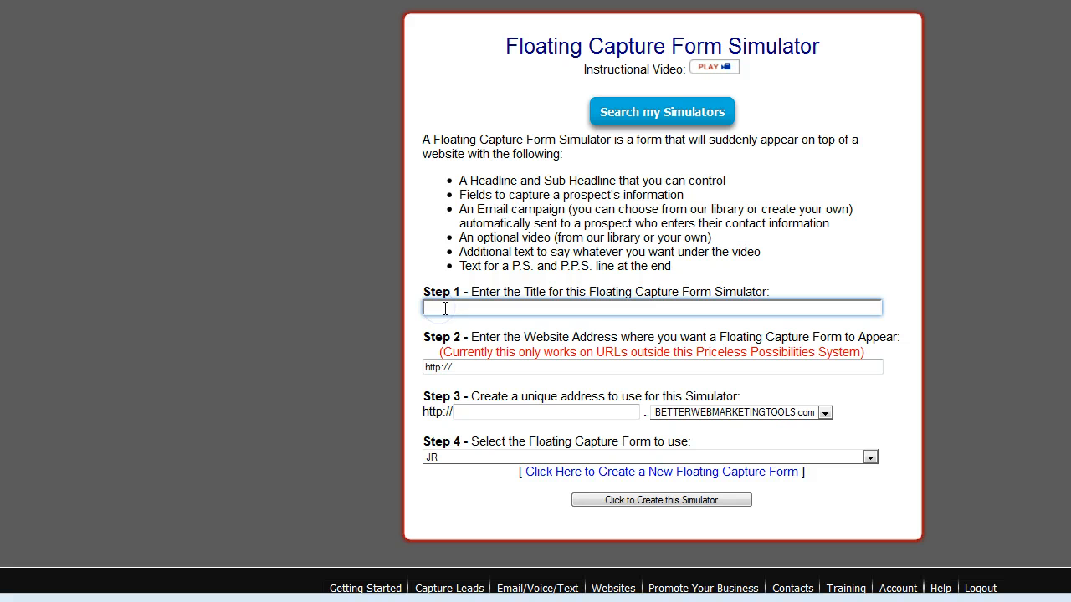
type("JR")
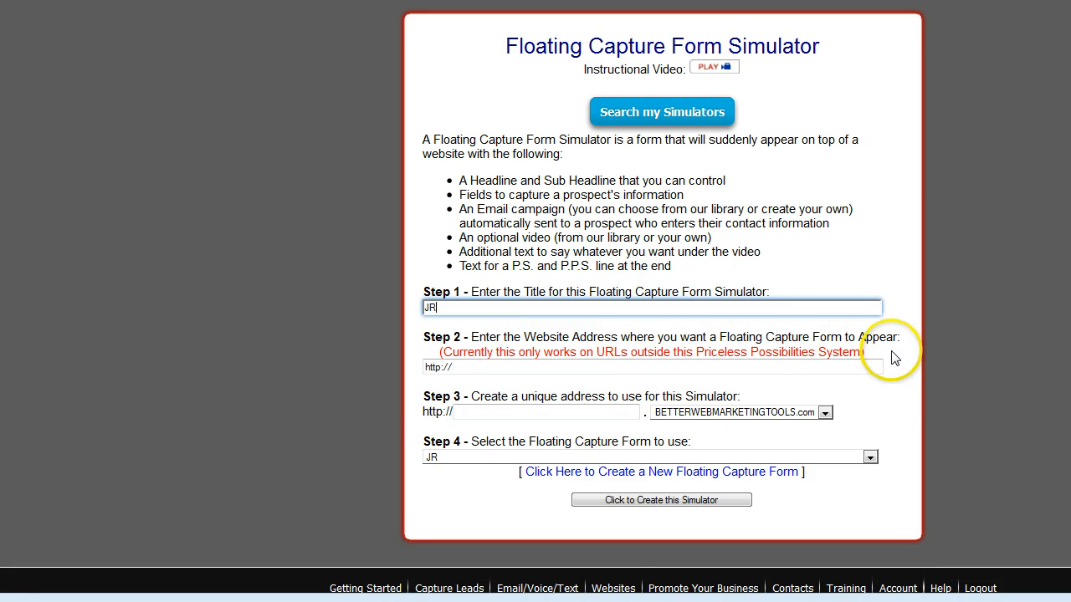
left_click(463, 369)
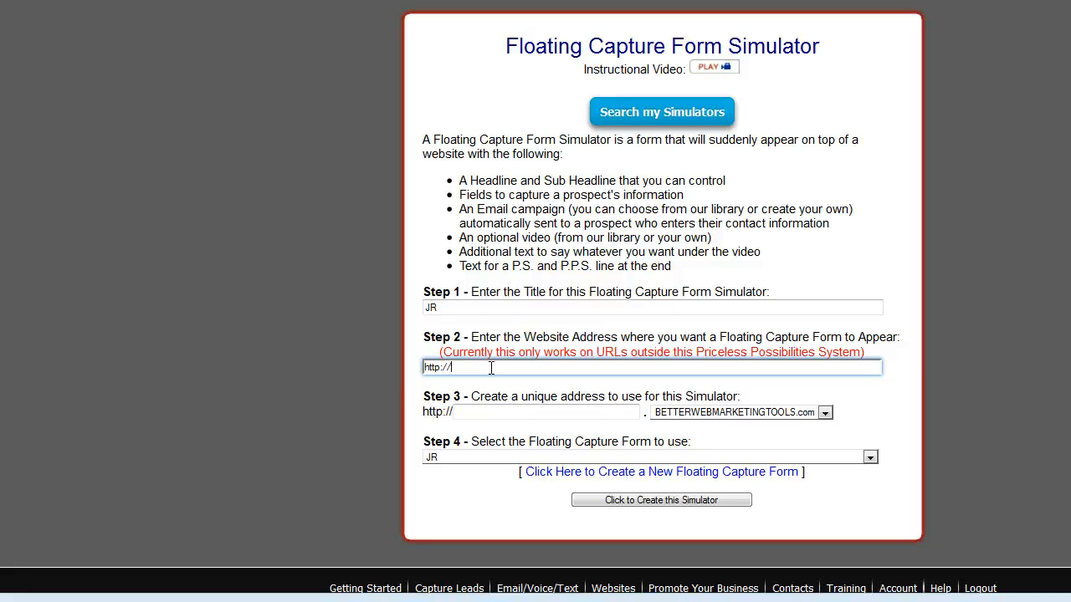
type("earn")
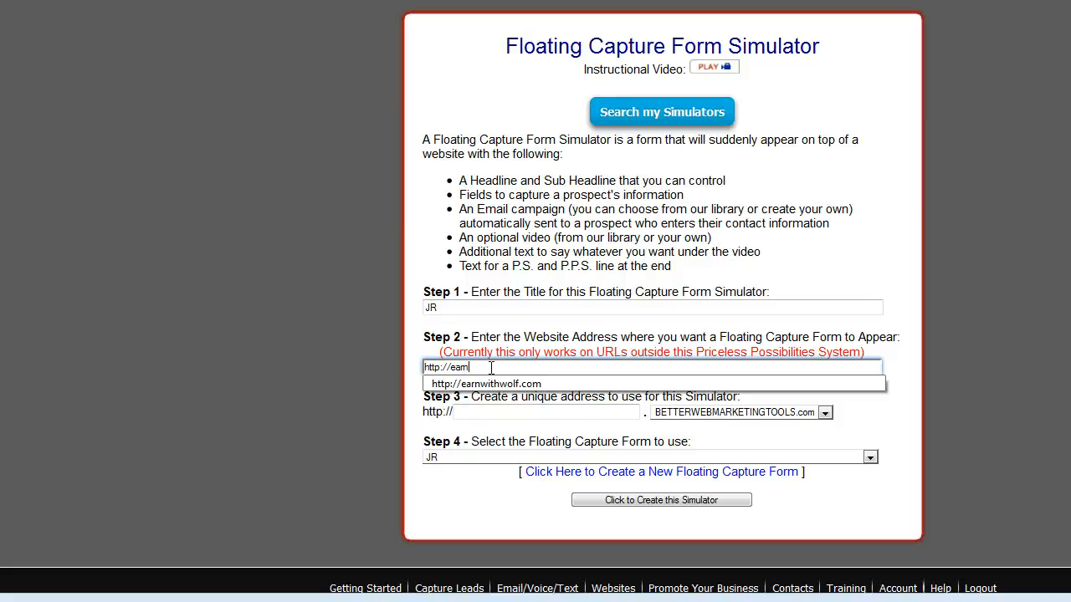
type("moneysystem.neucopia.com")
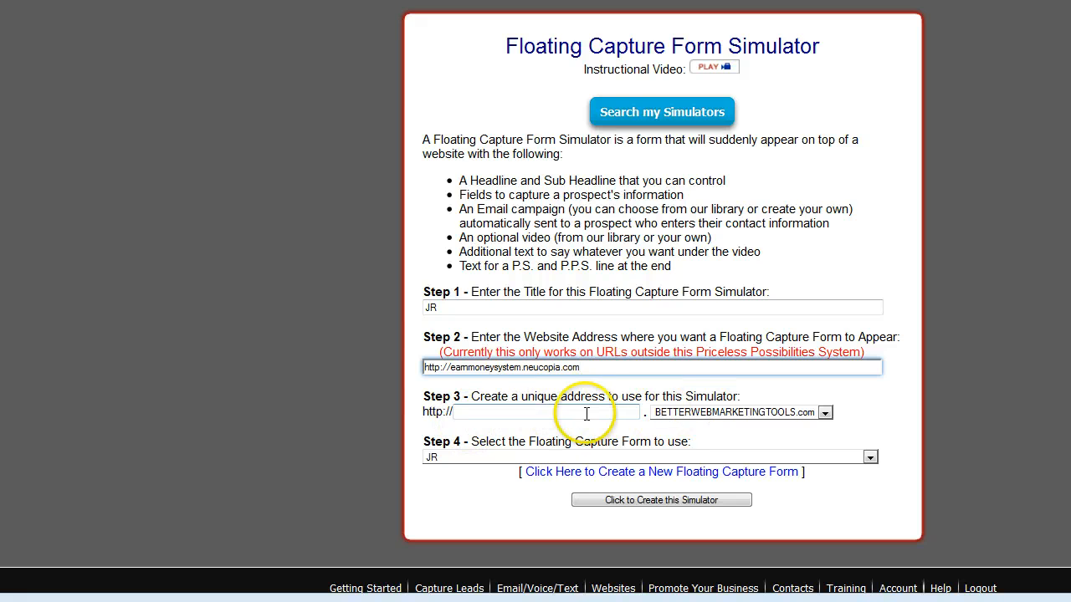
Give the simulator the unique address JR on the getcommissionsfast.com domain and create it with the JR form.
left_click(826, 412)
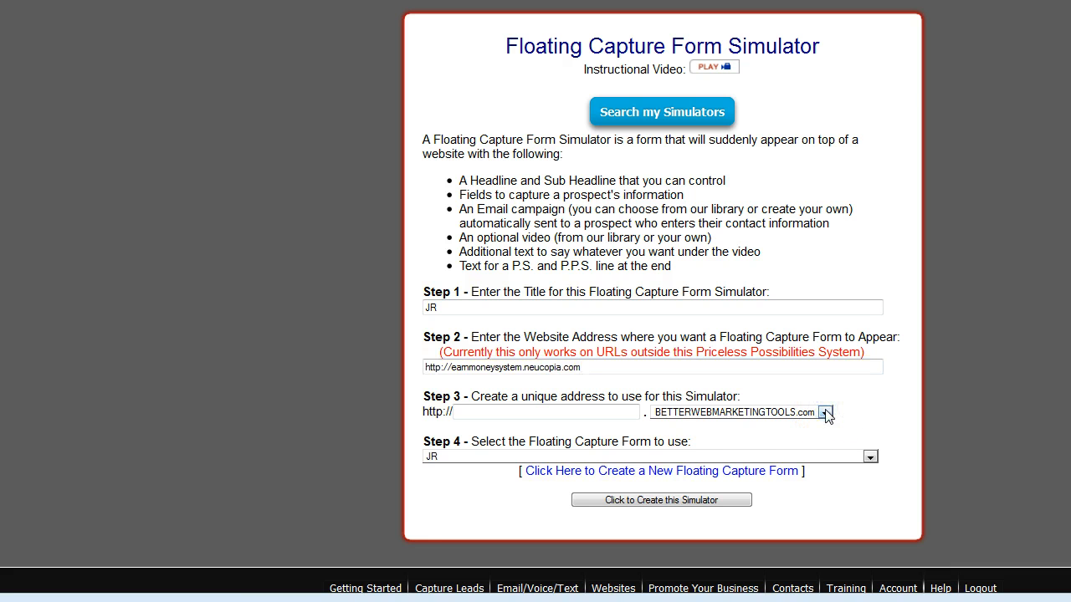
left_click(517, 411)
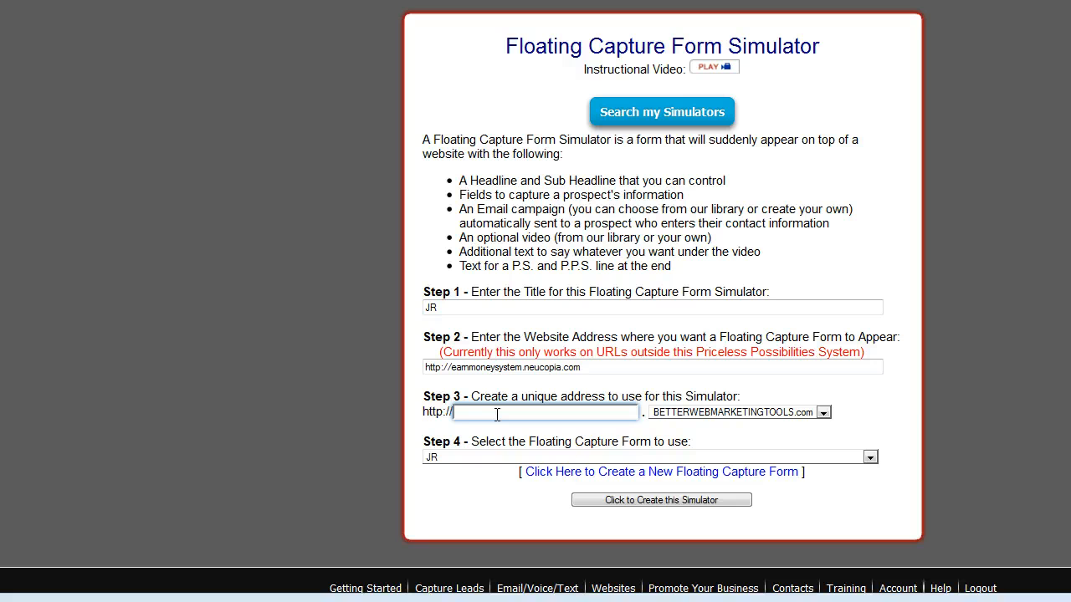
type("JR")
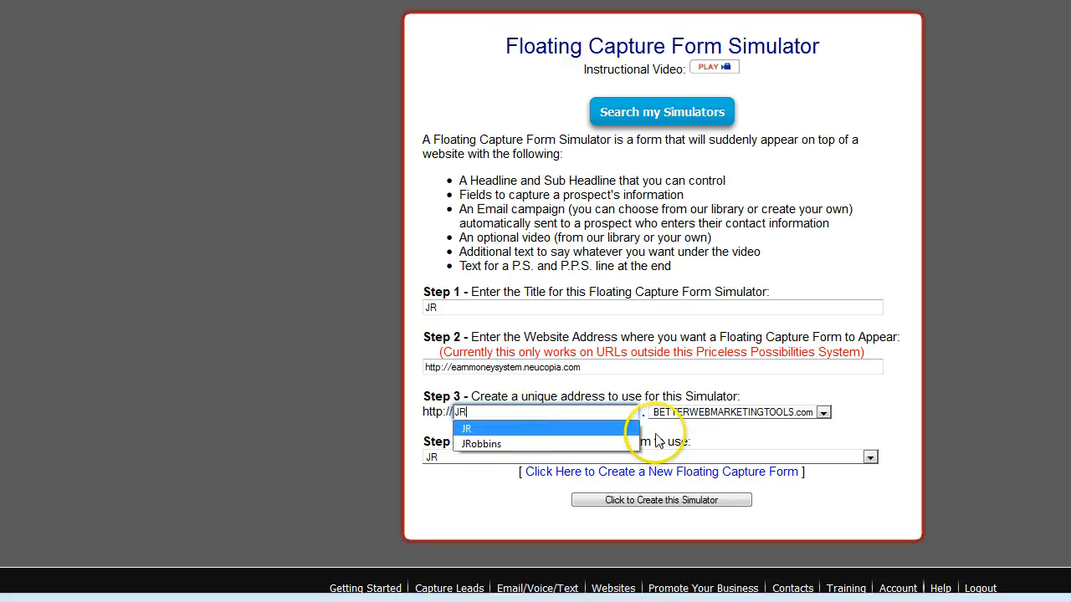
left_click(825, 413)
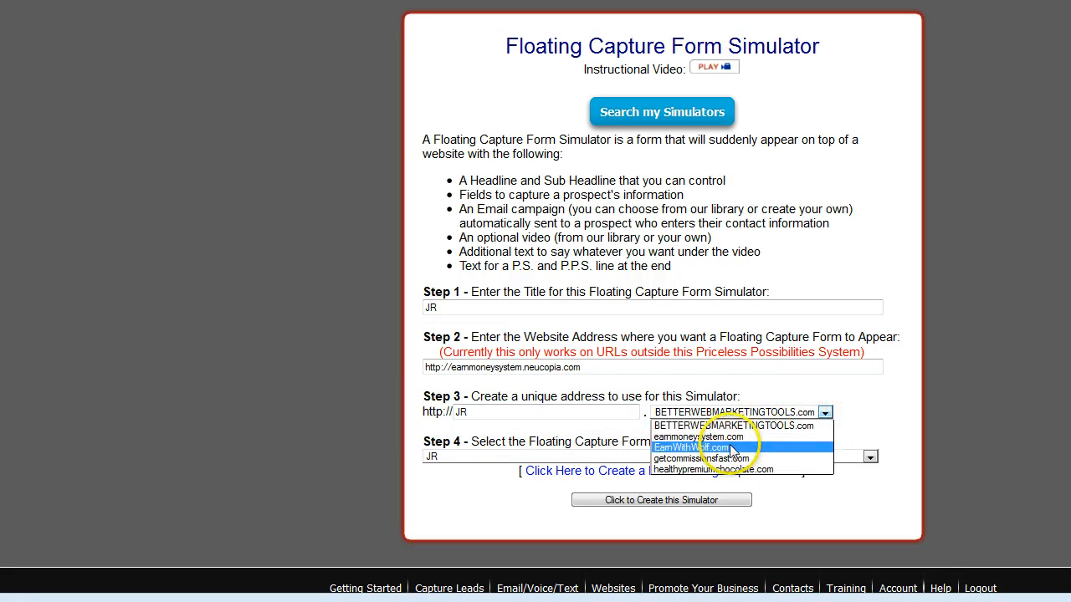
left_click(679, 459)
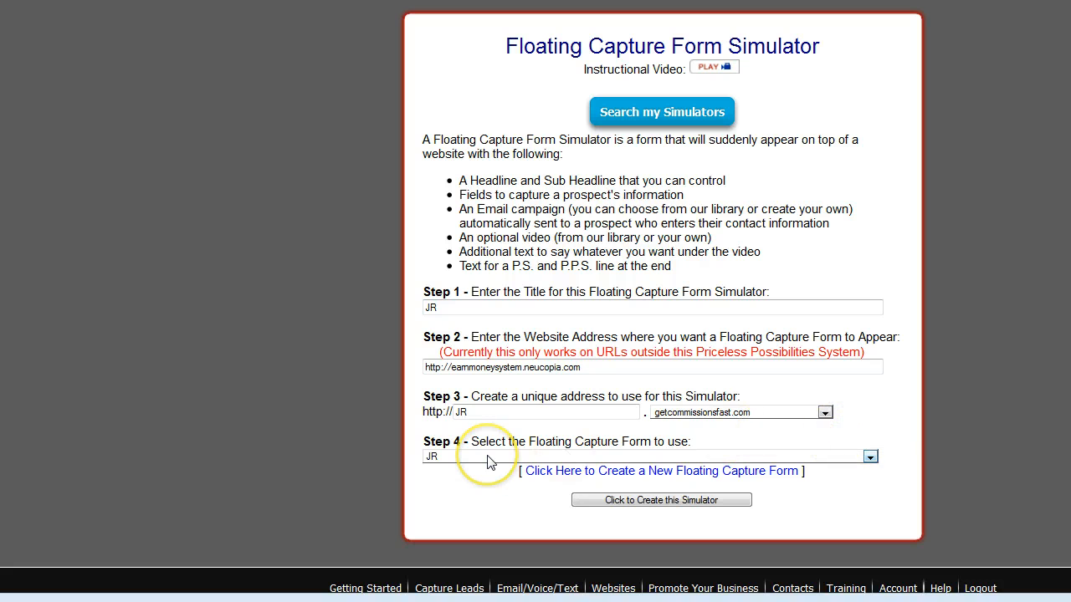
left_click(656, 501)
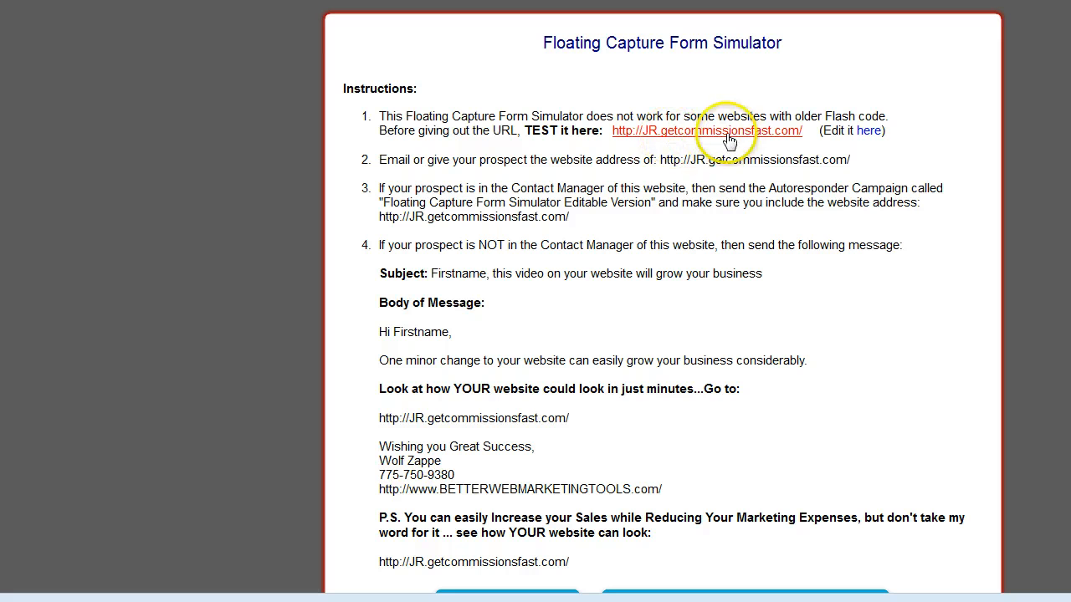
Test the simulator's address and examine the floating form's video, text, contact fields and closing options over the website.
left_click(703, 134)
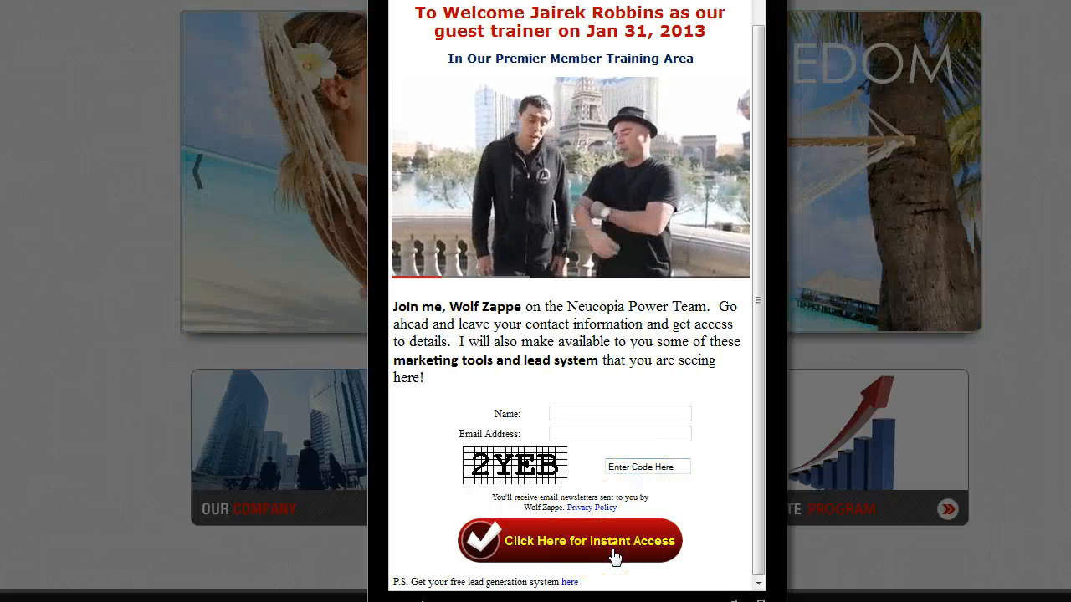
left_click(741, 390)
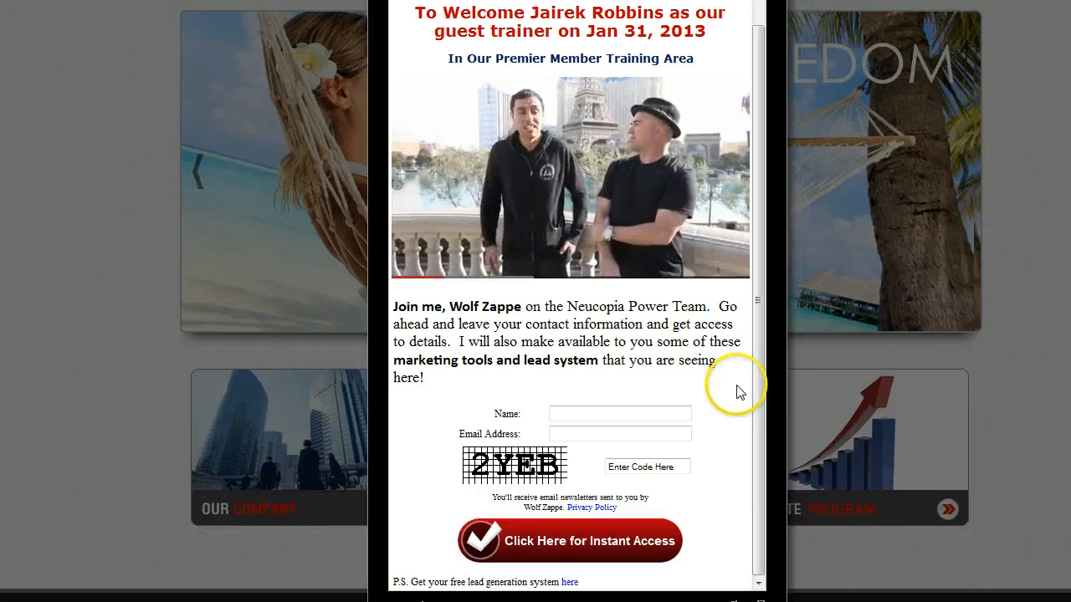
scroll(736, 393, "down", 1)
scroll(737, 395, "down", 2)
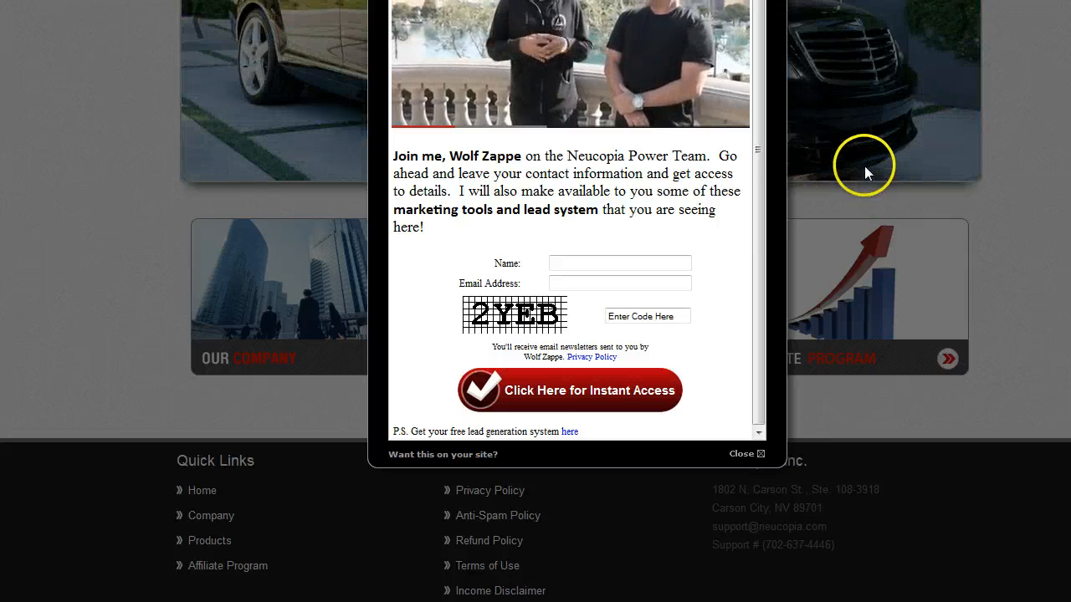
scroll(866, 167, "up", 1)
scroll(868, 168, "up", 2)
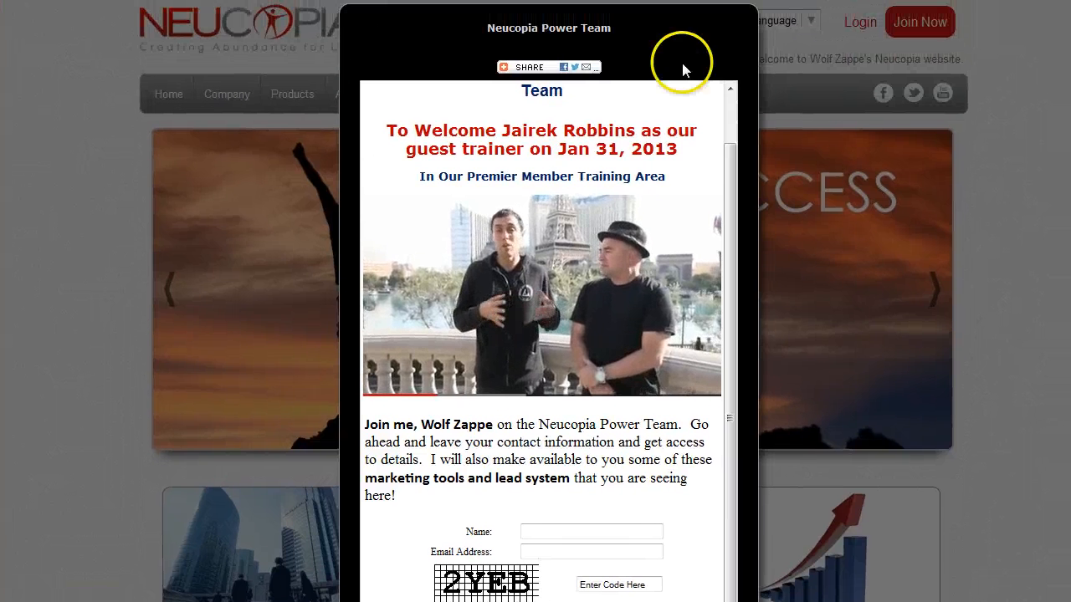
Share the simulator's link on Twitter, signing in with the prefilled account credentials and posting the suggested tweet.
mouse_move(529, 67)
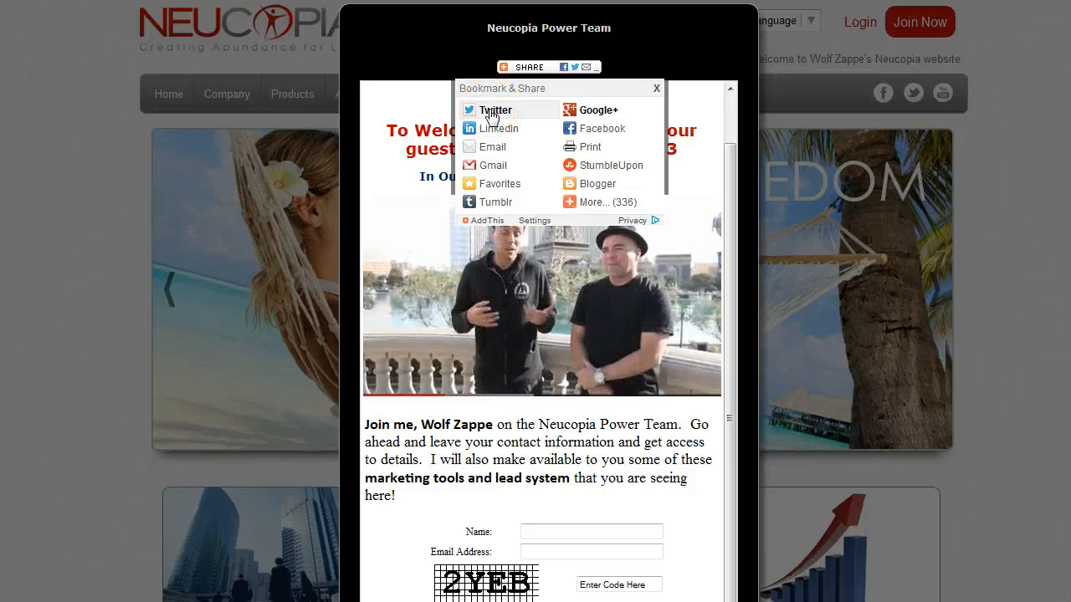
left_click(491, 112)
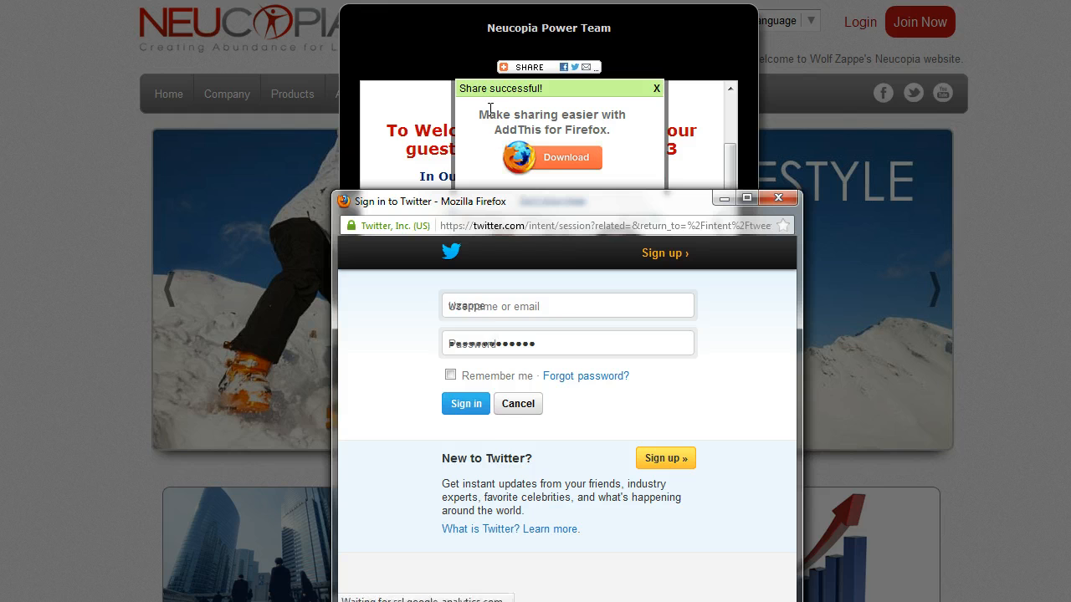
left_click(460, 405)
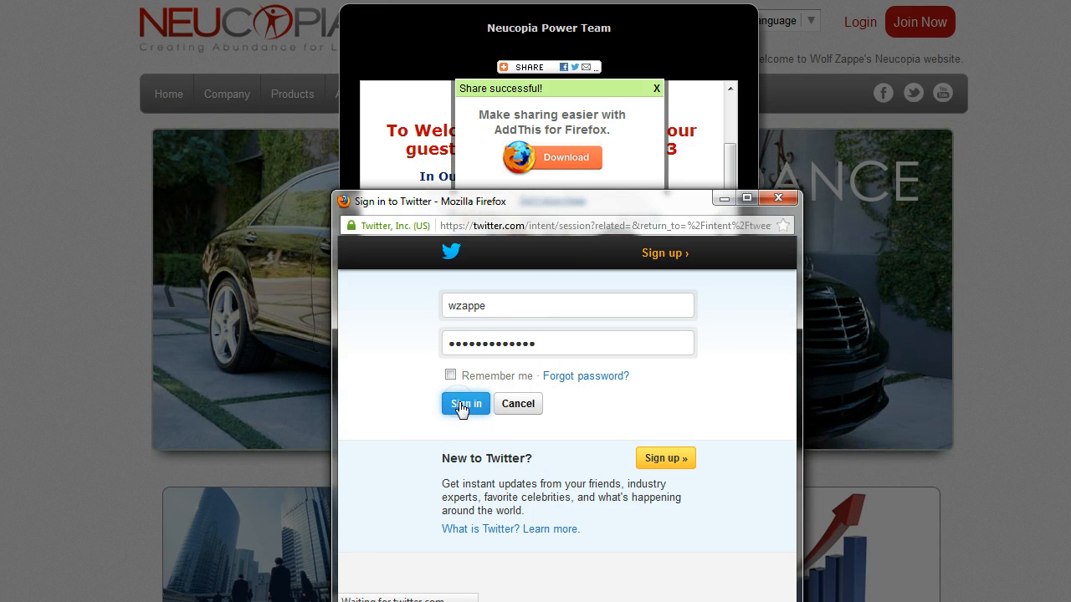
left_click(757, 404)
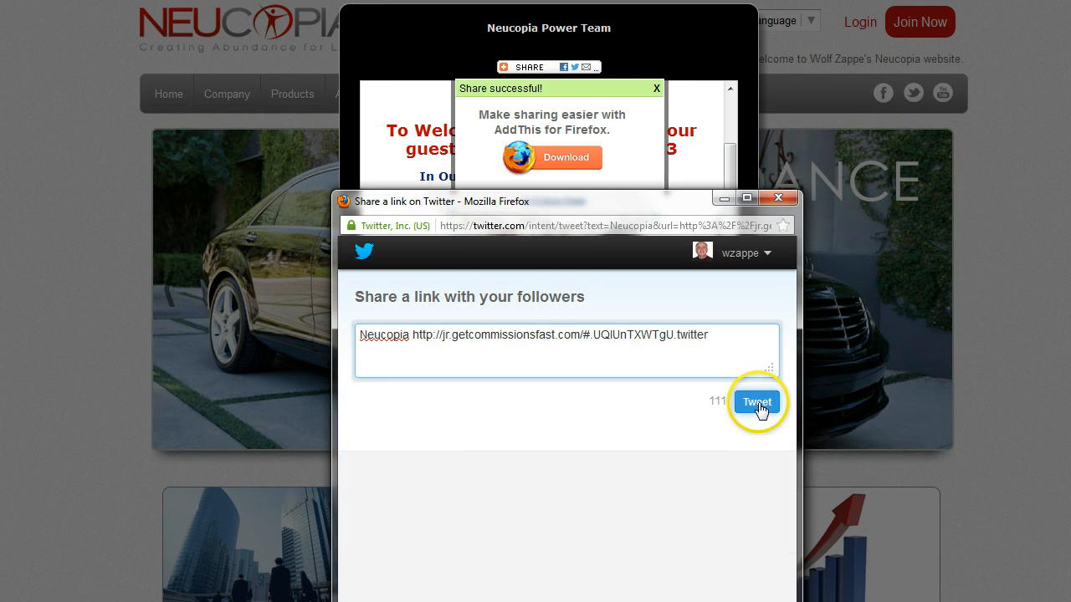